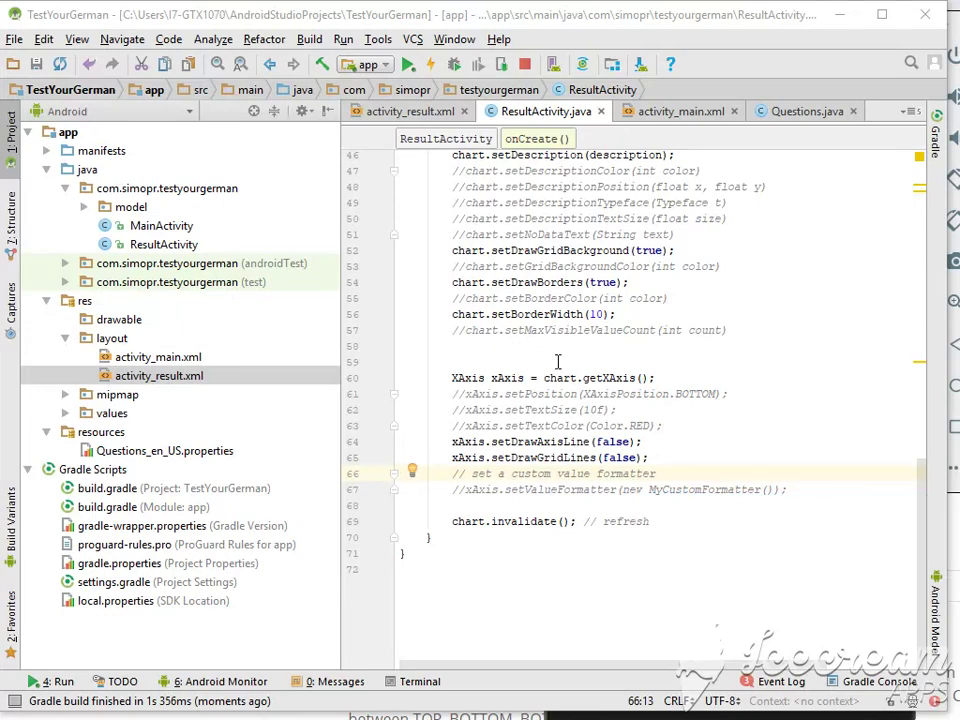
Step: Delete the three commented-out x-axis option lines in ResultActivity
click(691, 436)
click(700, 426)
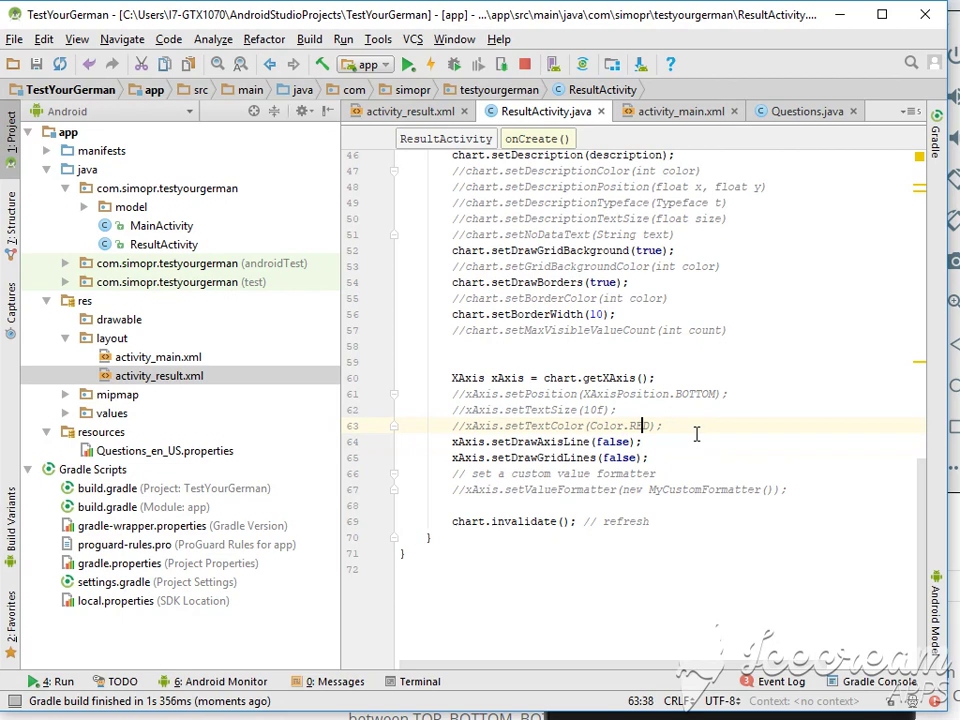
key(shift+Up)
key(shift+Up)
key(shift+Home)
key(shift+Home)
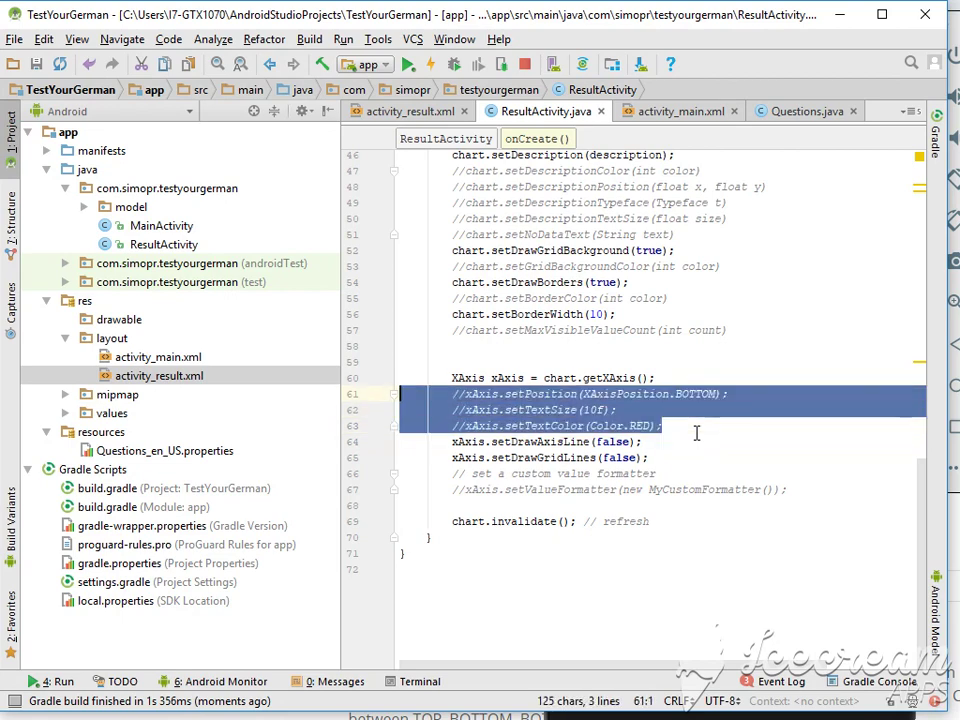
key(Delete)
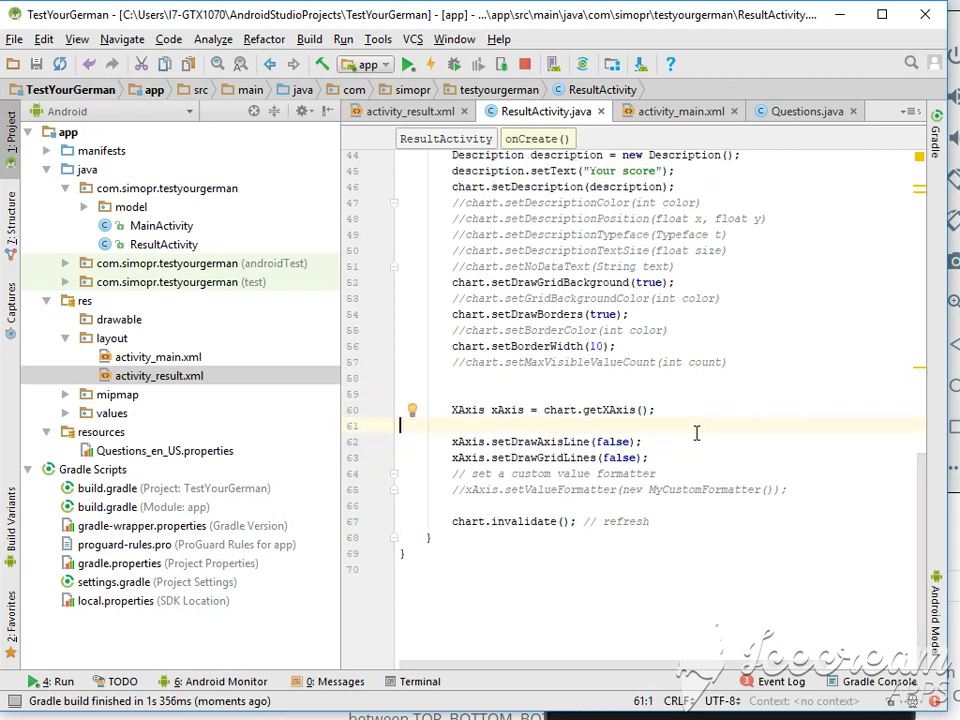
Step: Delete the commented-out custom formatter lines
key(Delete)
key(Down)
key(Down)
key(Down)
key(End)
key(shift+Up)
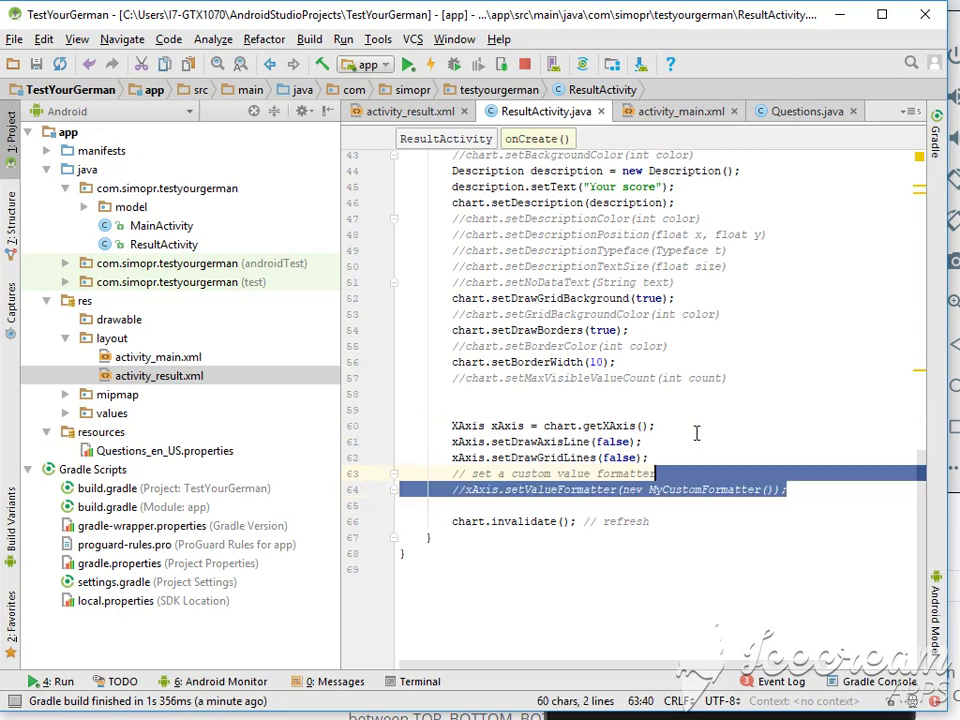
key(Delete)
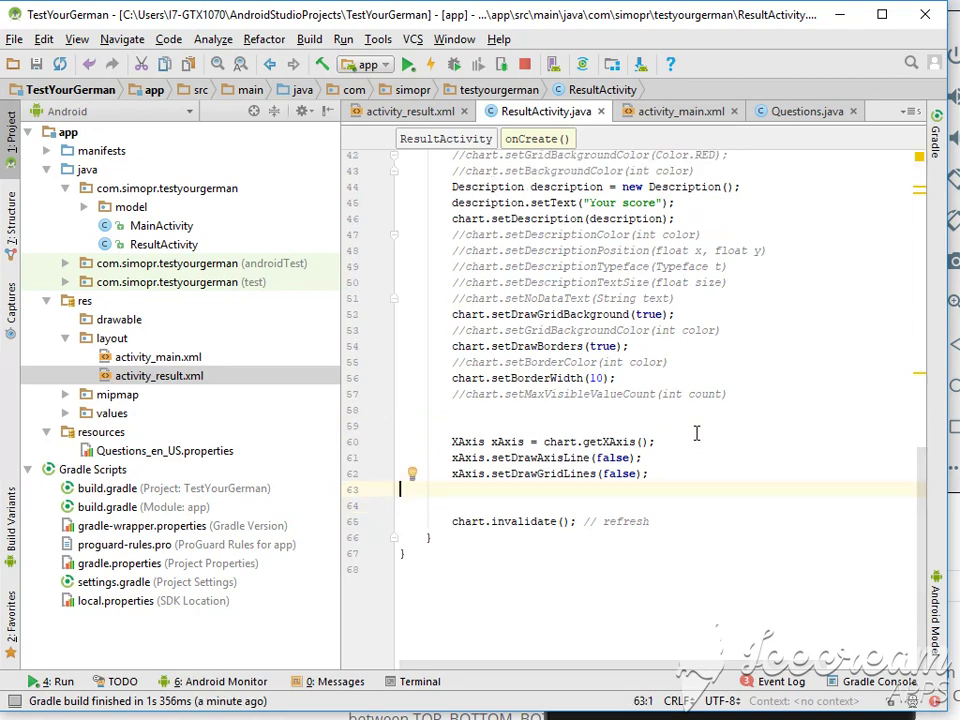
Step: Copy the three XAxis lines and paste them just below
key(shift+Up)
key(shift+Up)
key(shift+Left)
key(shift+Home)
key(ctrl+c)
key(Down)
key(Down)
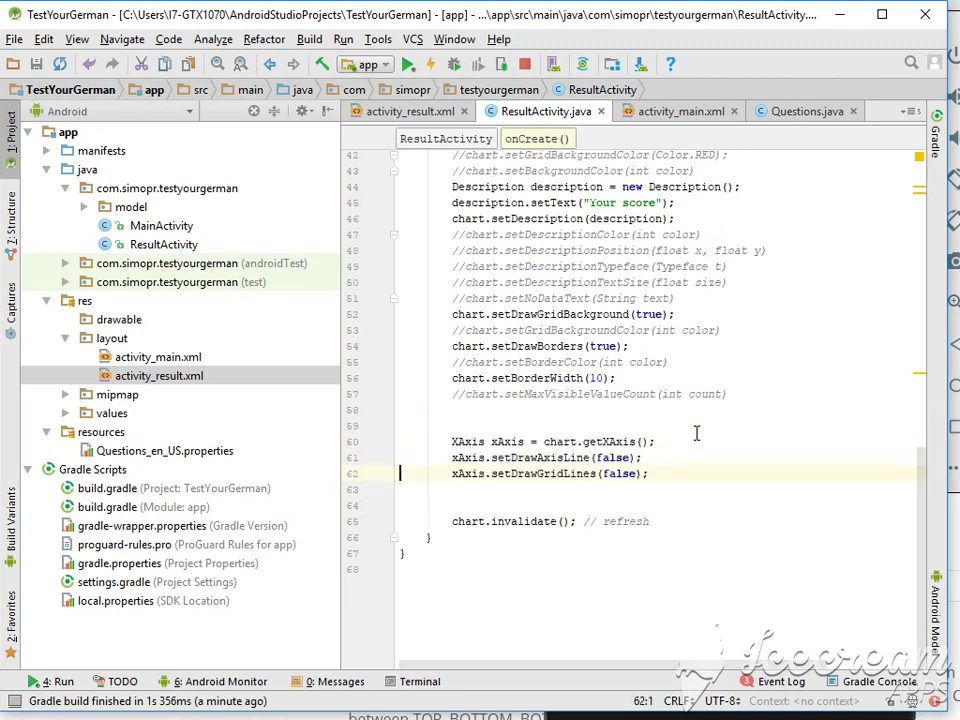
key(Down)
key(Return)
key(ctrl+v)
Step: Change XAxis and xAxis to YAxis and yAxis on the three copied lines
key(Up)
key(Up)
key(Home)
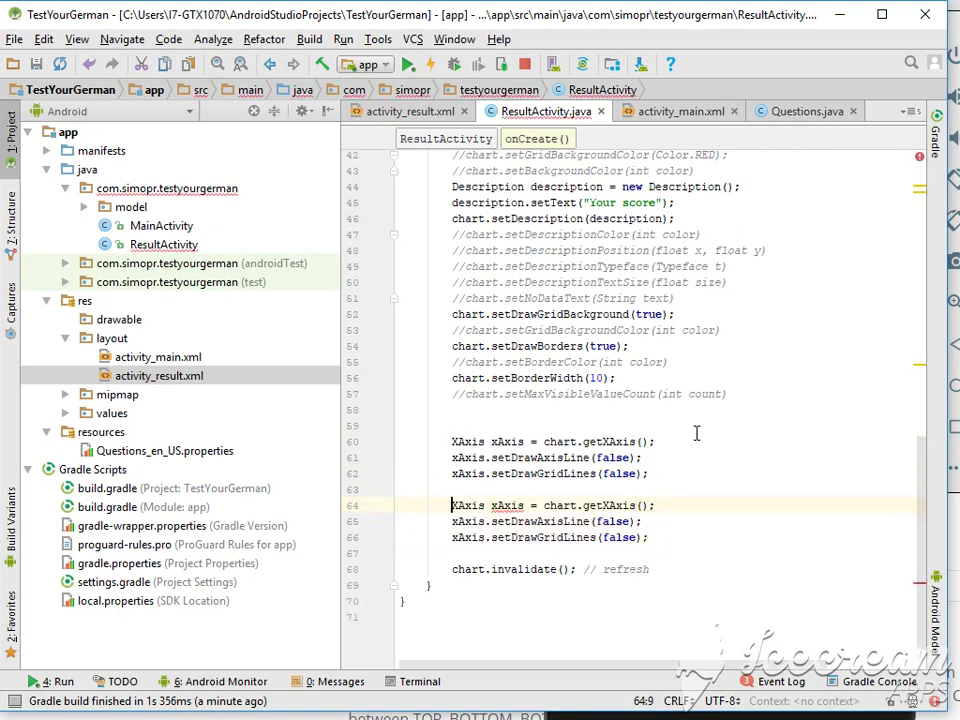
key(shift+Right)
text(Y)
key(shift+Left)
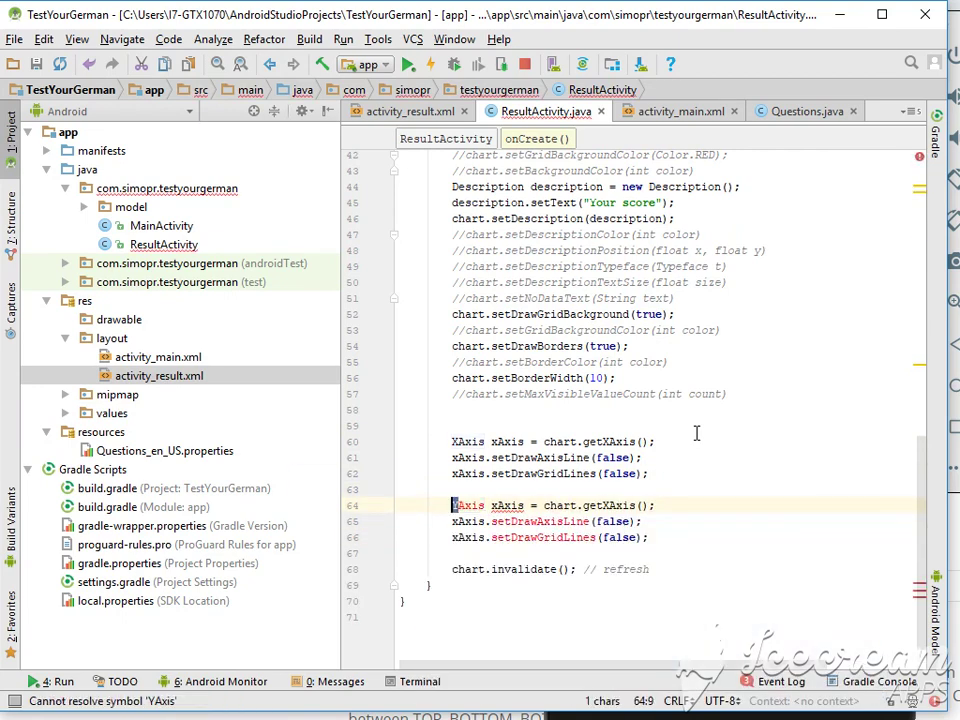
key(Down)
key(shift+Right)
text(y)
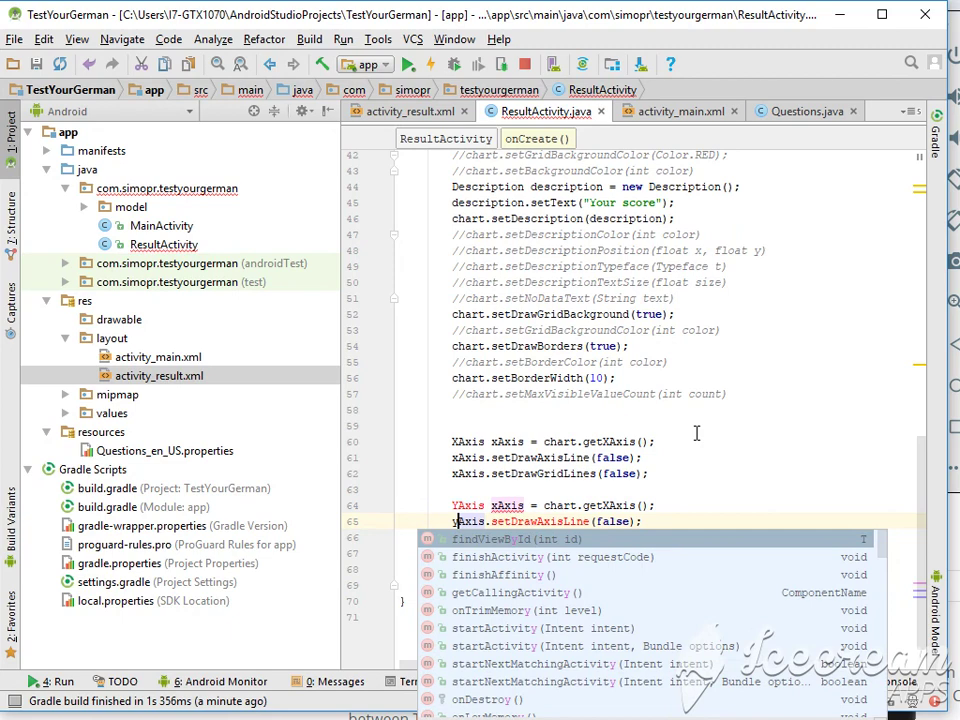
key(Down)
key(Escape)
key(Down)
key(shift+Right)
text(y)
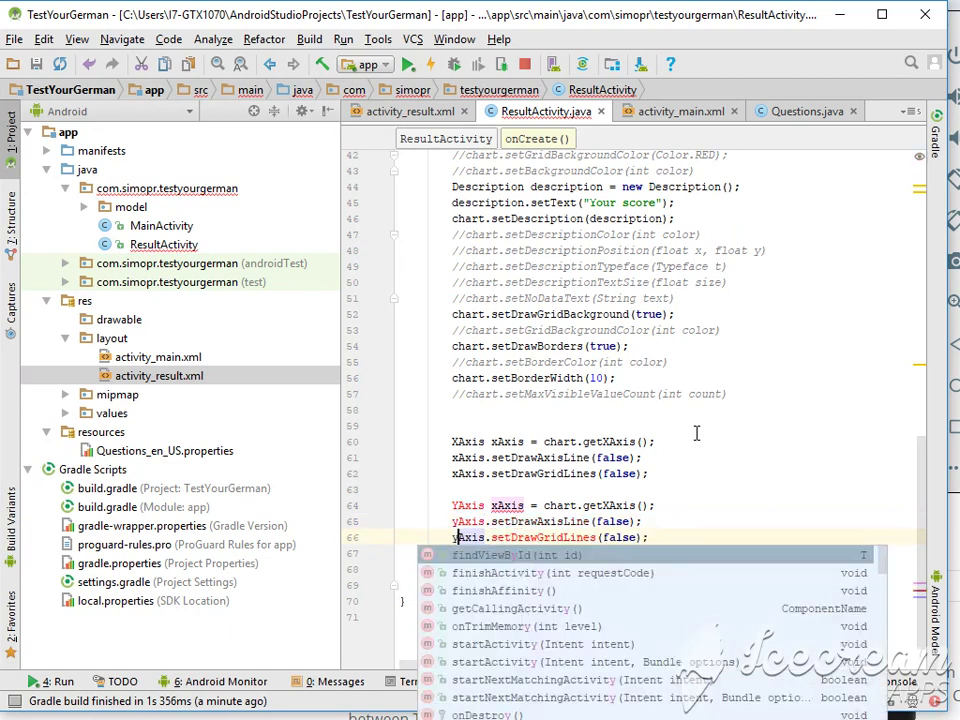
key(Escape)
Step: Rename the declared variable to yAxis and getXAxis to getYAxis
key(Up)
key(Up)
key(Right)
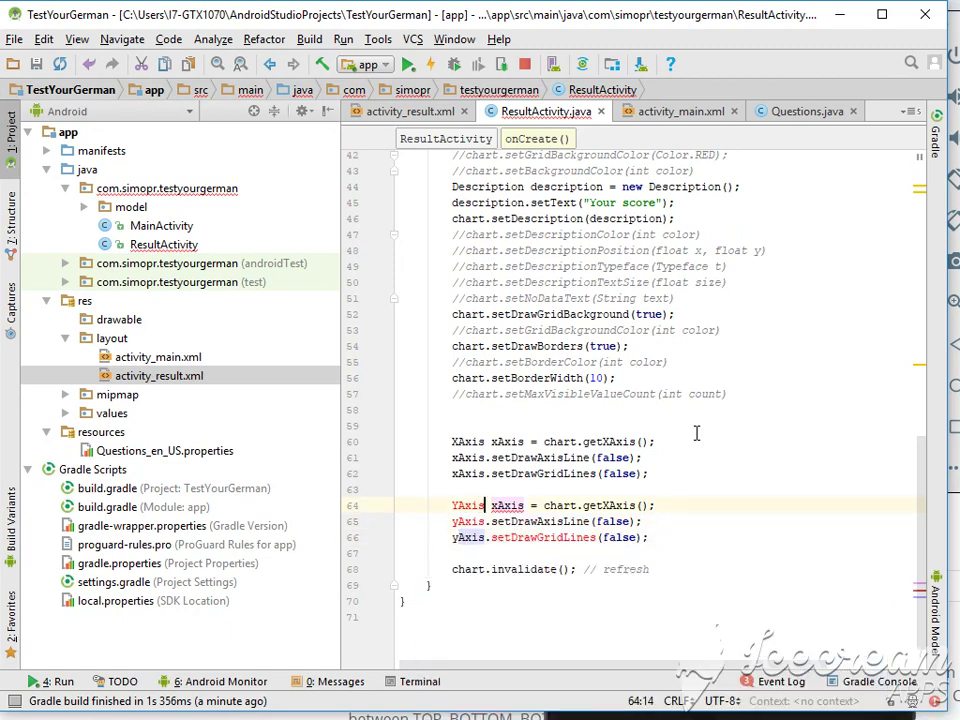
key(Right)
key(shift+Right)
text(y)
key(Right)
key(Right)
key(Right)
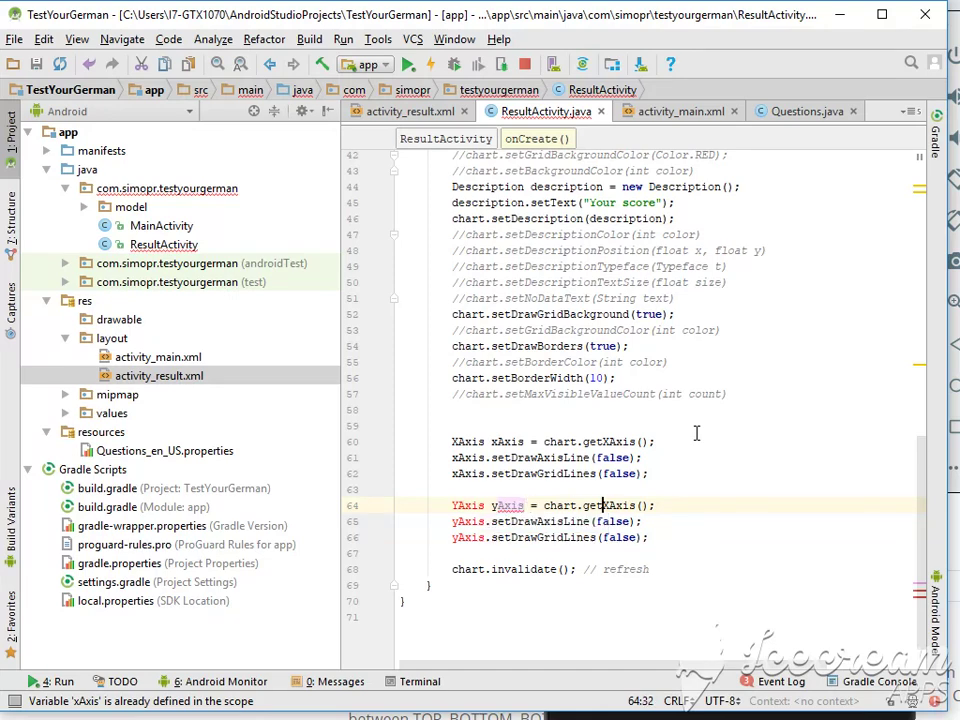
key(Left)
key(Left)
key(shift+Right)
text(Y)
key(Escape)
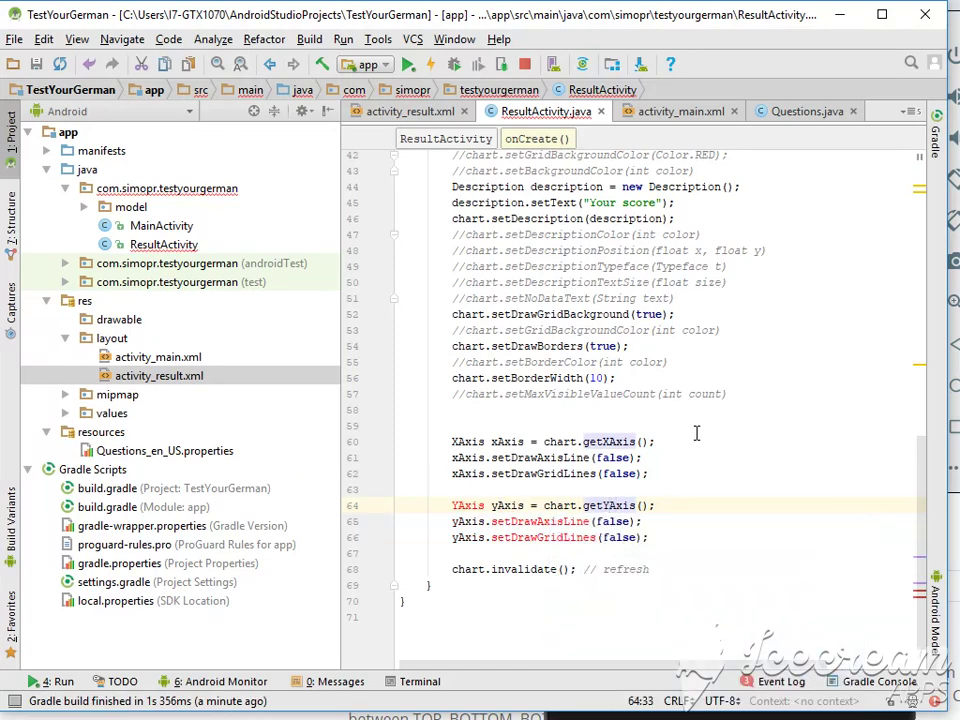
Step: Import the YAxis class and remove a stray letter from the getter line
key(Down)
key(Left)
key(Left)
key(Left)
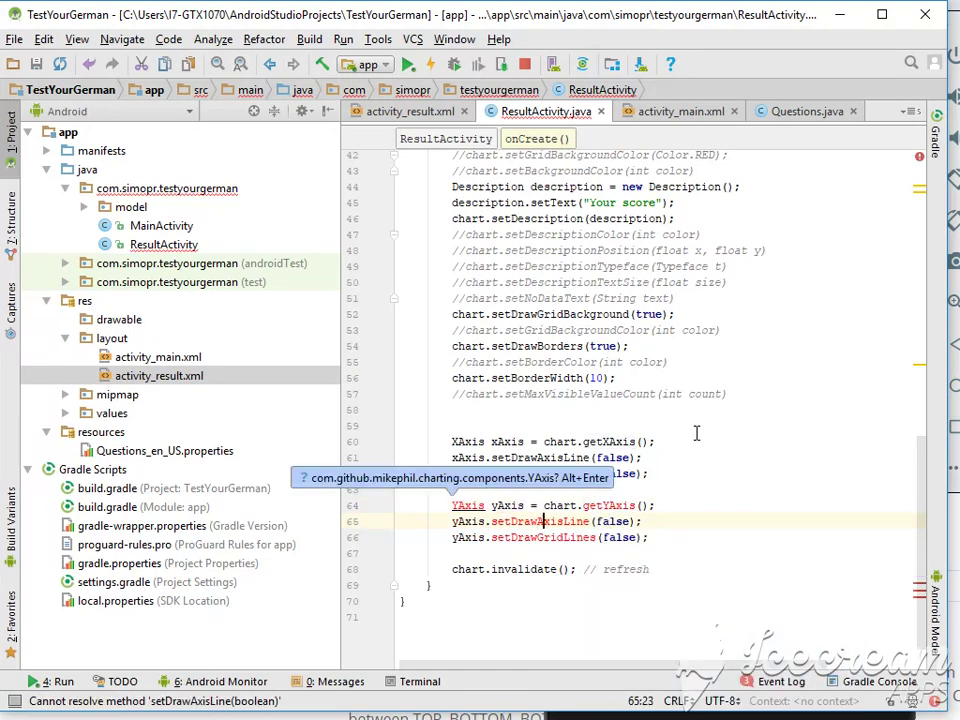
key(alt+Return)
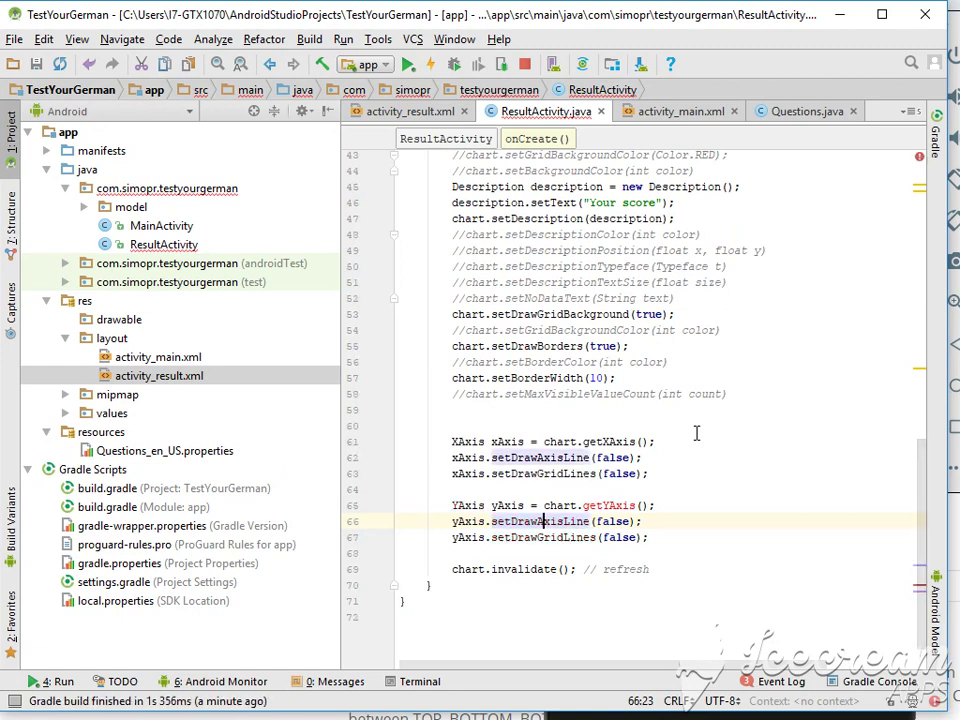
key(Up)
key(Right)
key(Right)
key(Right)
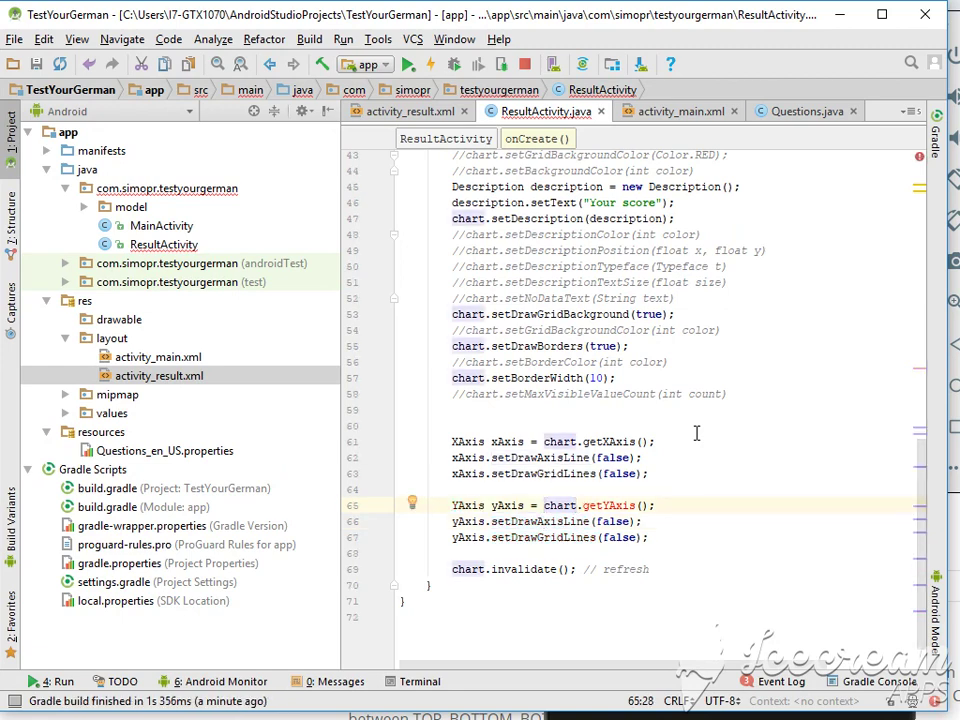
text(.getY)
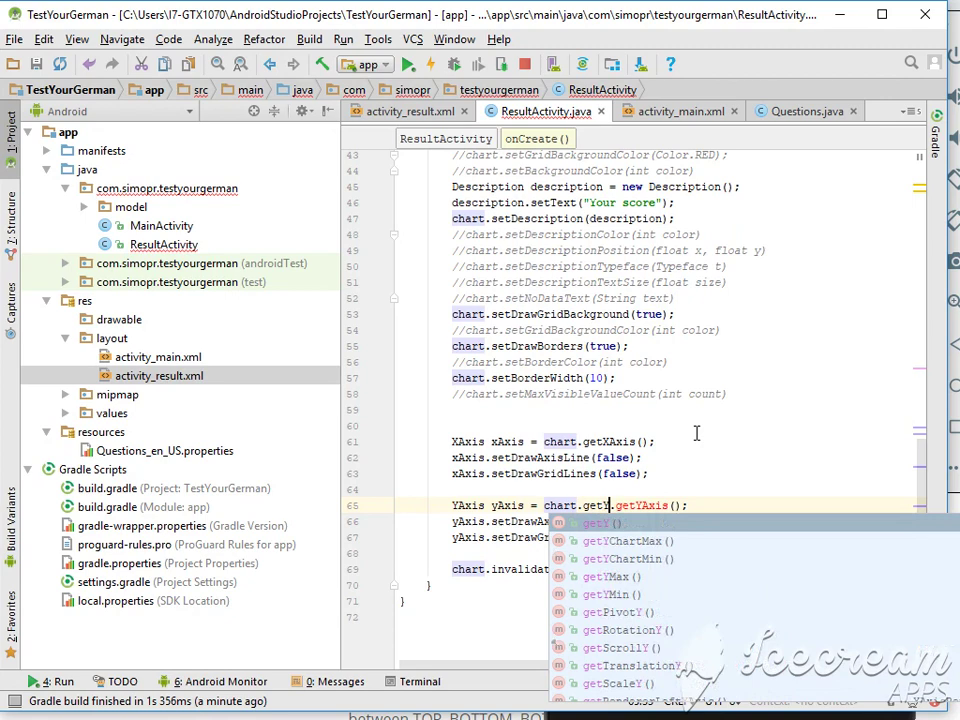
text(a)
key(BackSpace)
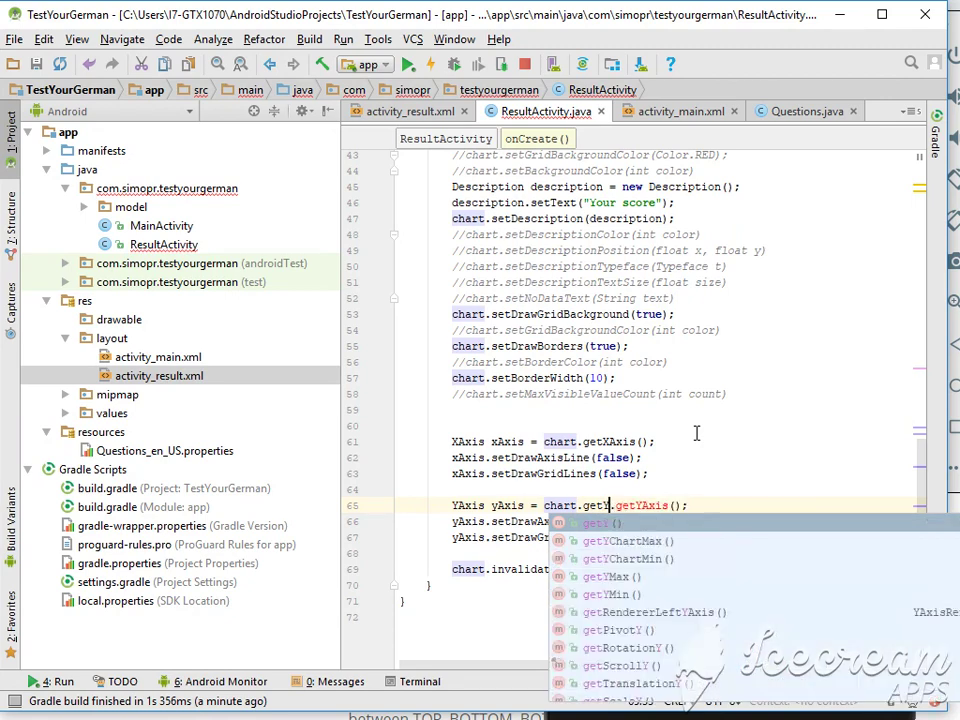
key(Escape)
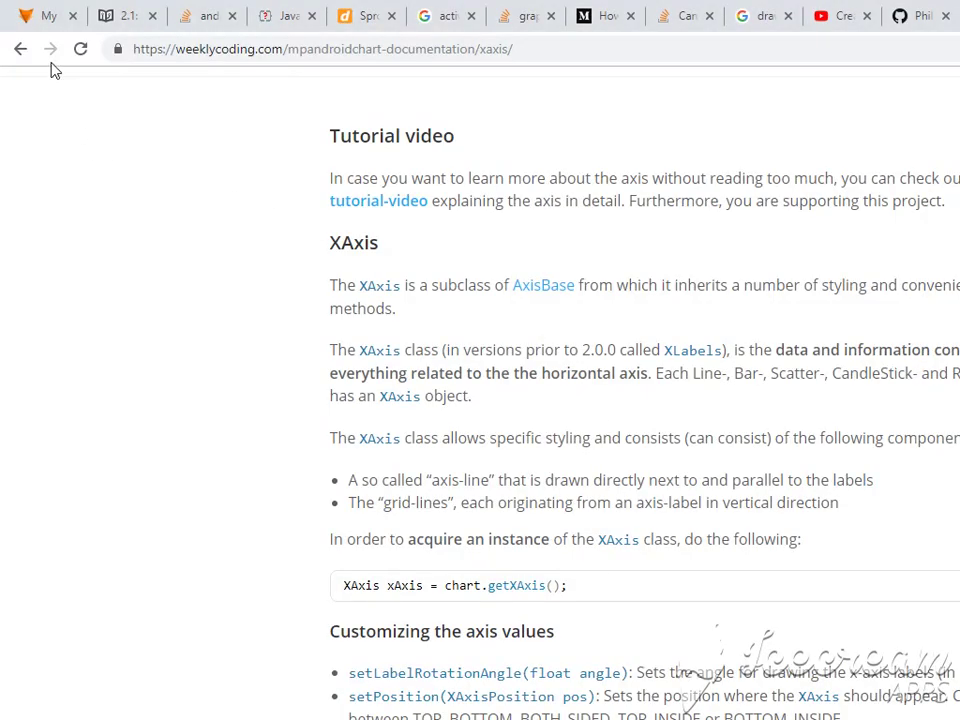
Step: Open the MPAndroidChart YAxis docs chapter and copy the getAxisLeft() and getAxisRight() lines
click(20, 48)
click(362, 412)
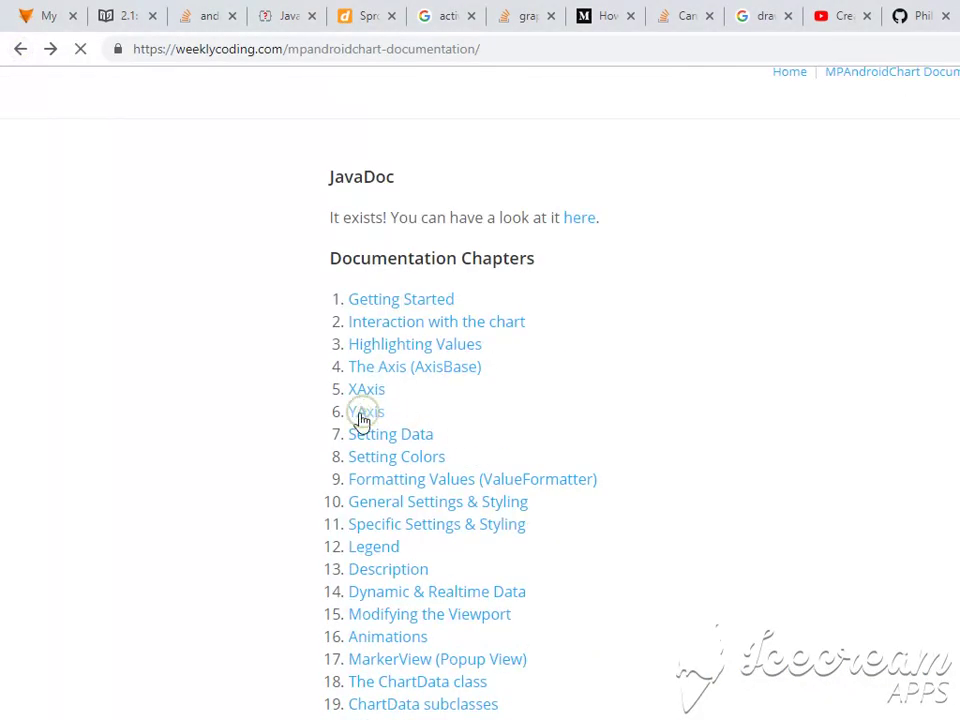
scroll(441, 469, down, 2)
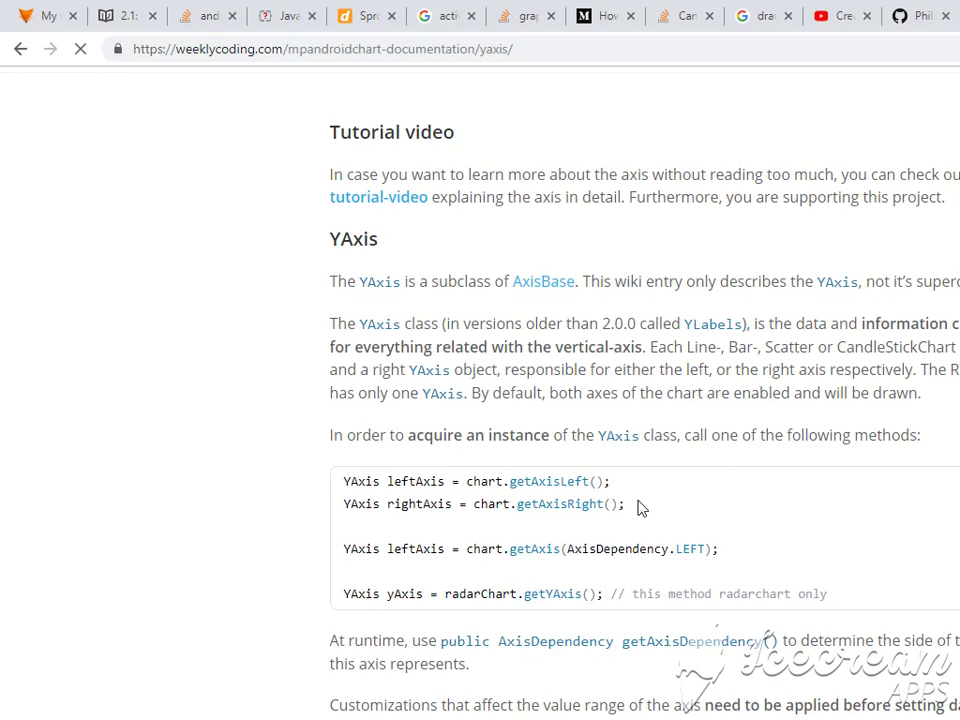
scroll(640, 508, down, 2)
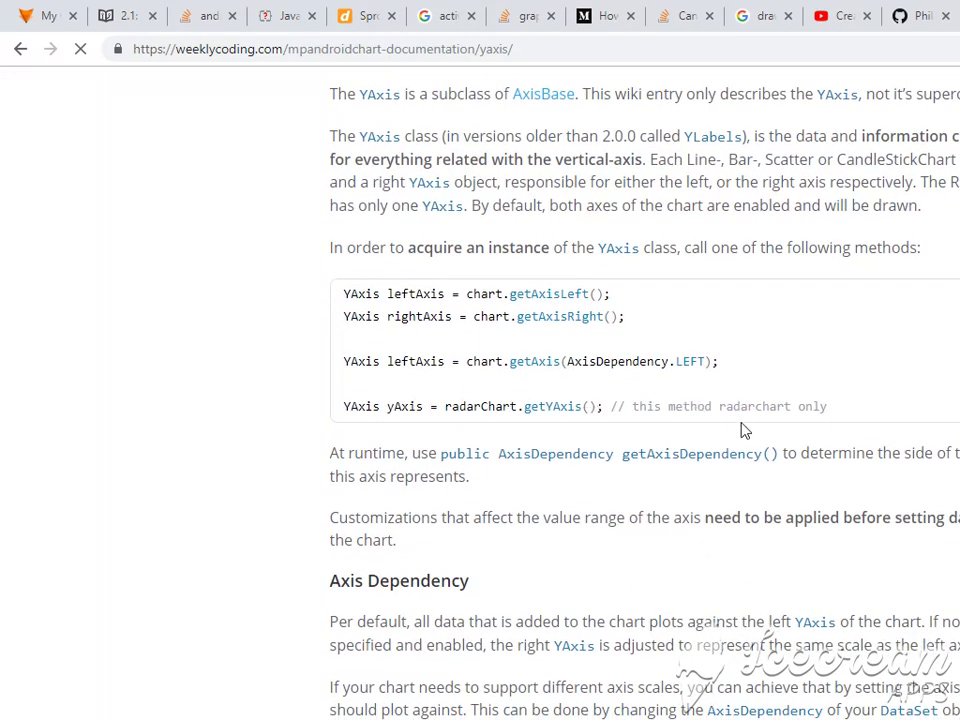
drag(832, 409, 572, 404)
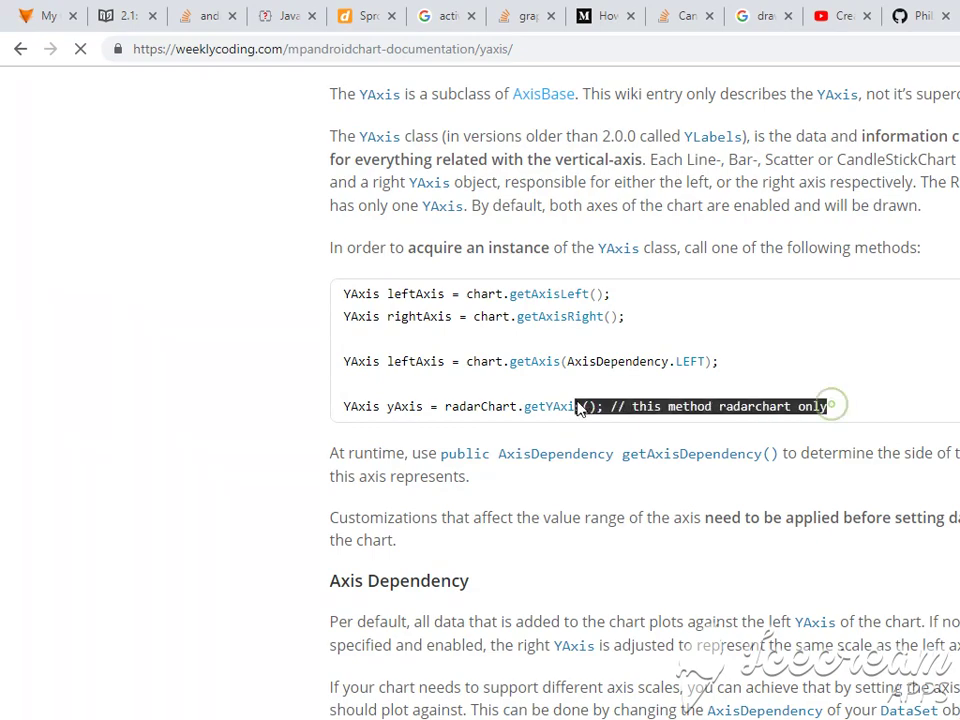
click(412, 297)
drag(357, 294, 720, 364)
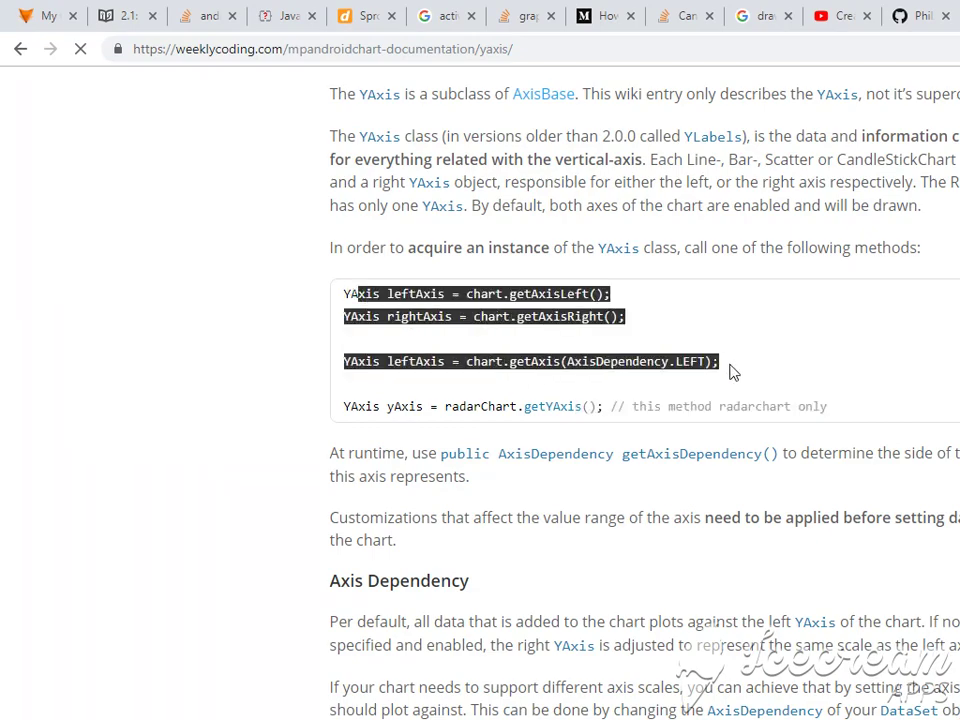
scroll(720, 364, down, 2)
scroll(725, 391, down, 1)
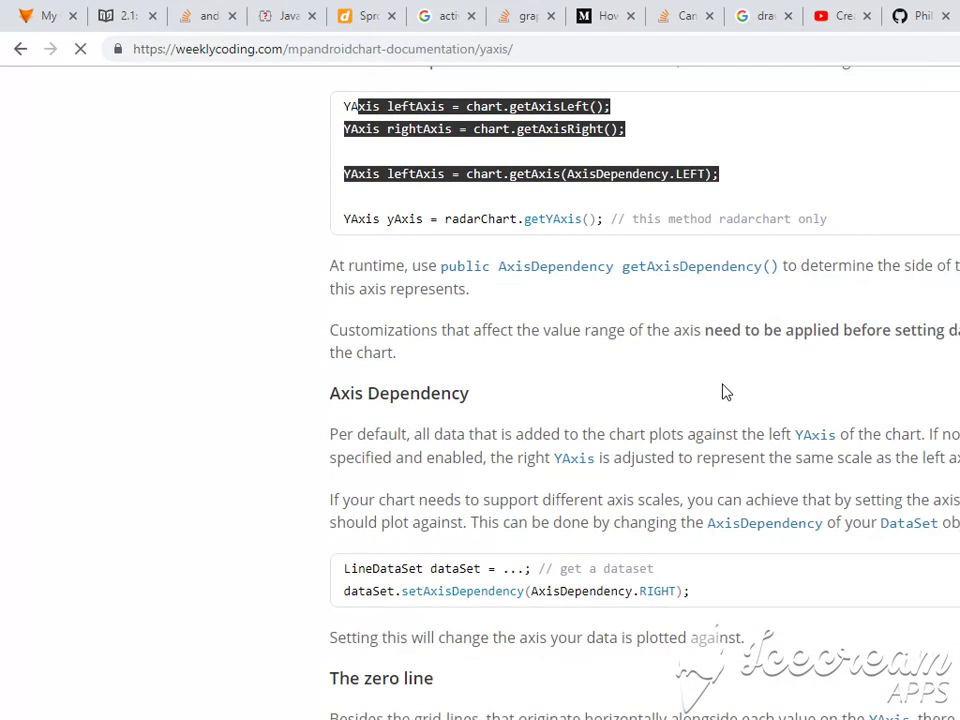
scroll(725, 391, up, 2)
click(630, 345)
mouse_move(630, 345)
mouse_down()
mouse_move(435, 339)
mouse_move(347, 317)
mouse_up()
key(ctrl+c)
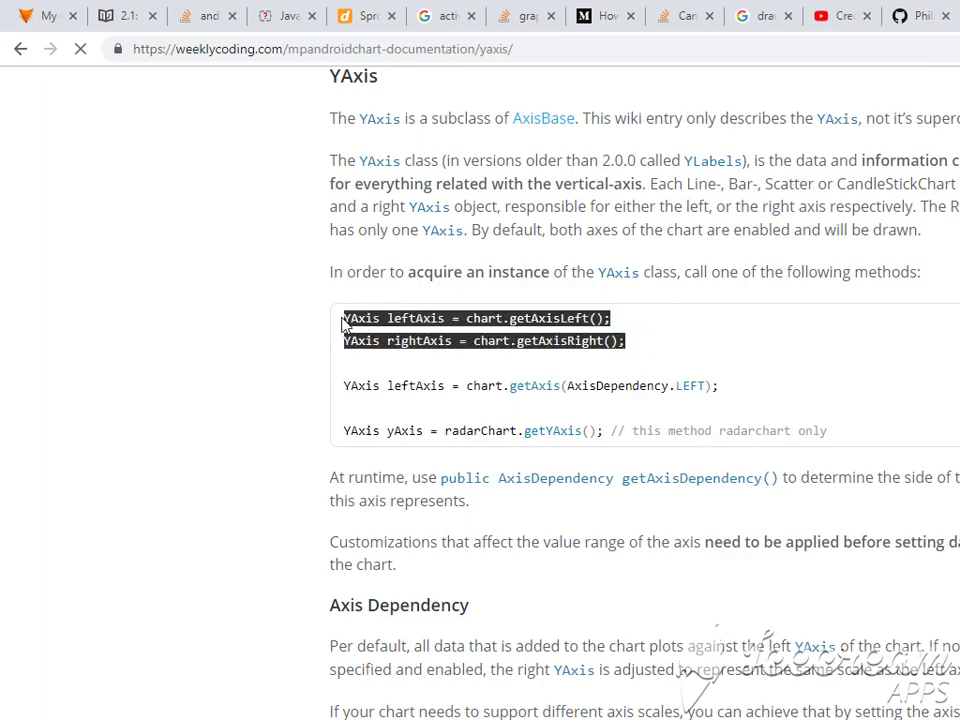
key(alt+Tab)
Step: Paste the leftAxis/rightAxis declarations over the yAxis line and point both setters at leftAxis
click(686, 506)
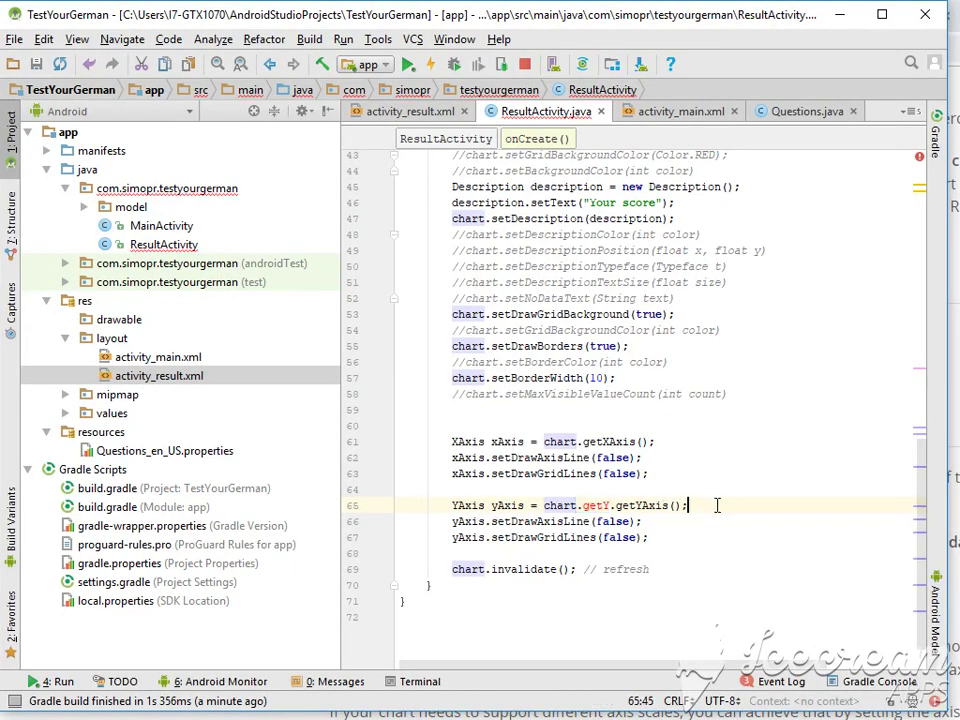
key(shift+Home)
key(ctrl+v)
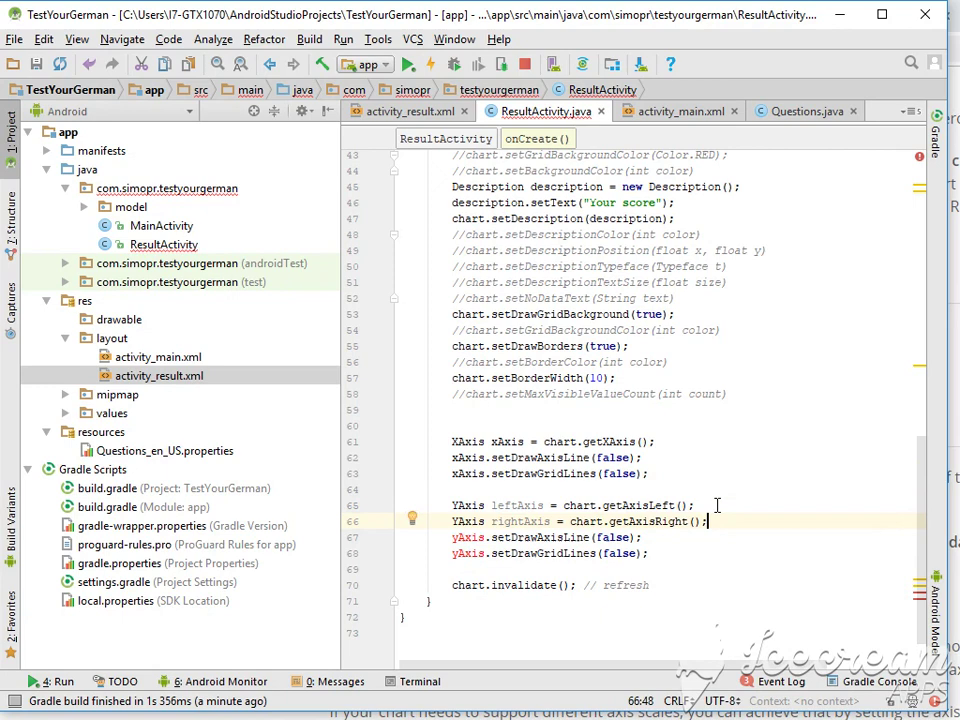
double_click(517, 505)
key(ctrl+c)
double_click(467, 537)
key(ctrl+v)
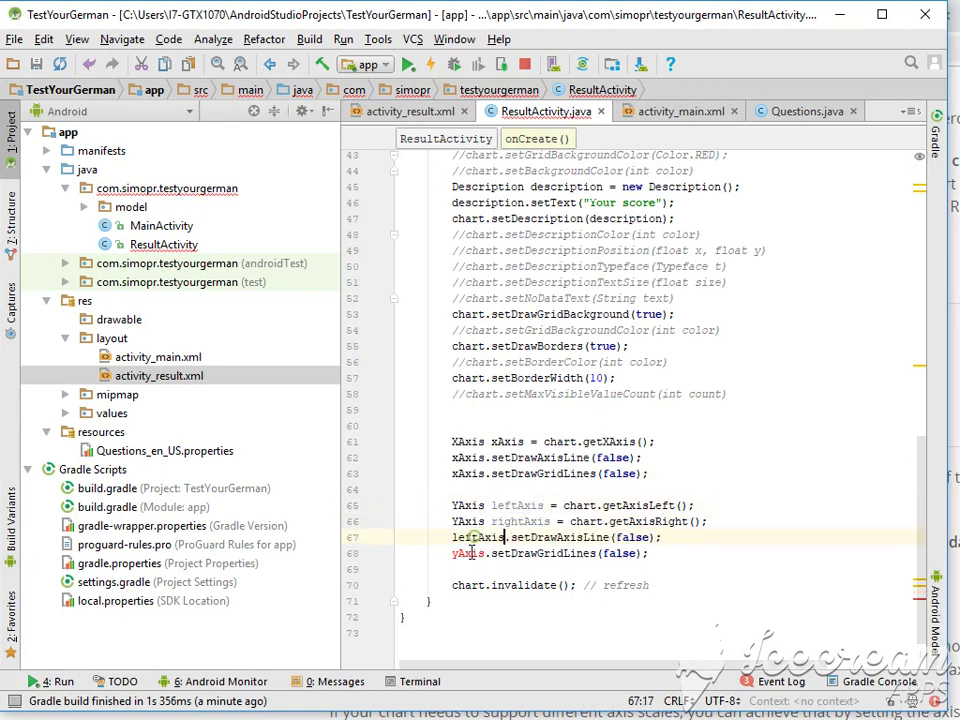
key(ctrl+v)
Step: Duplicate the two leftAxis setter lines below them
click(666, 553)
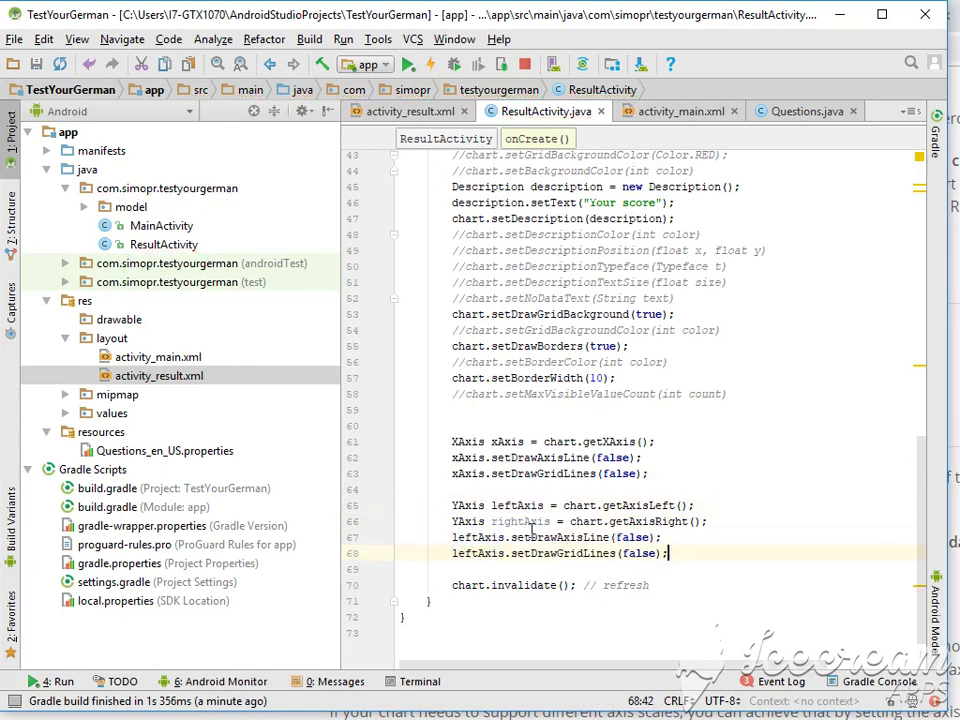
key(shift+Up)
key(shift+Home)
key(ctrl+c)
key(Down)
key(End)
key(Return)
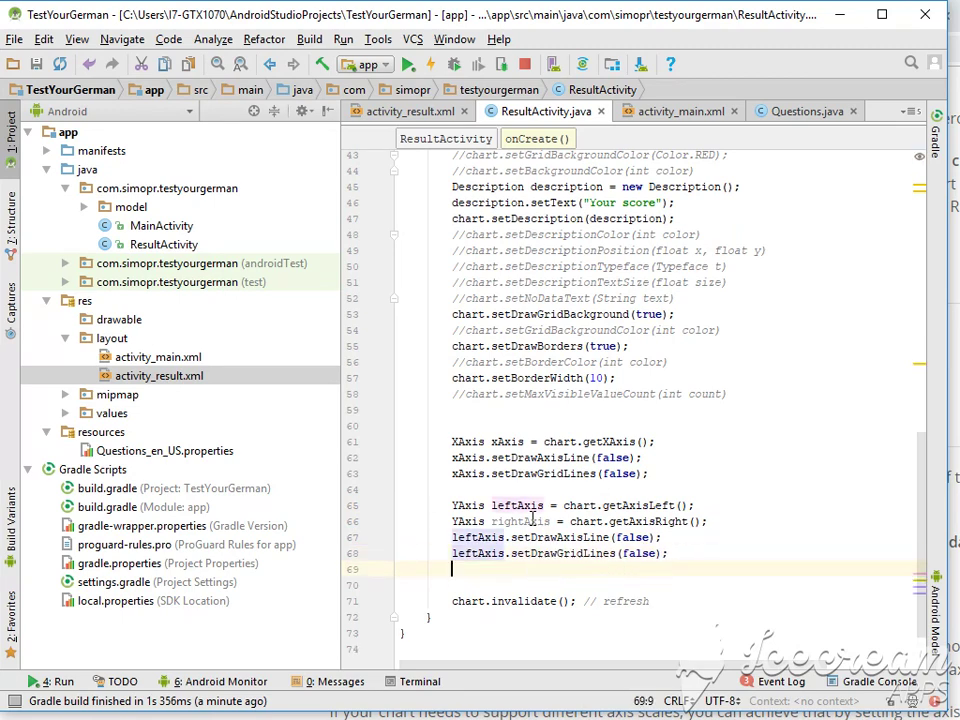
key(ctrl+v)
Step: Change the duplicated setter lines 69 and 70 to use rightAxis
double_click(530, 521)
key(ctrl+c)
double_click(475, 569)
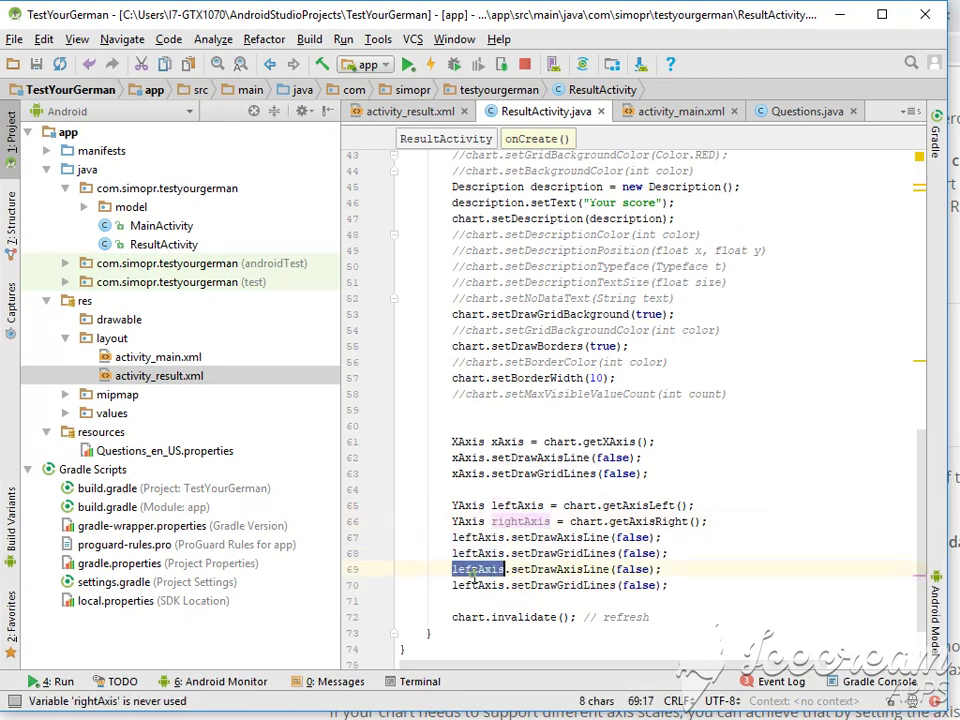
key(ctrl+v)
double_click(475, 585)
key(ctrl+v)
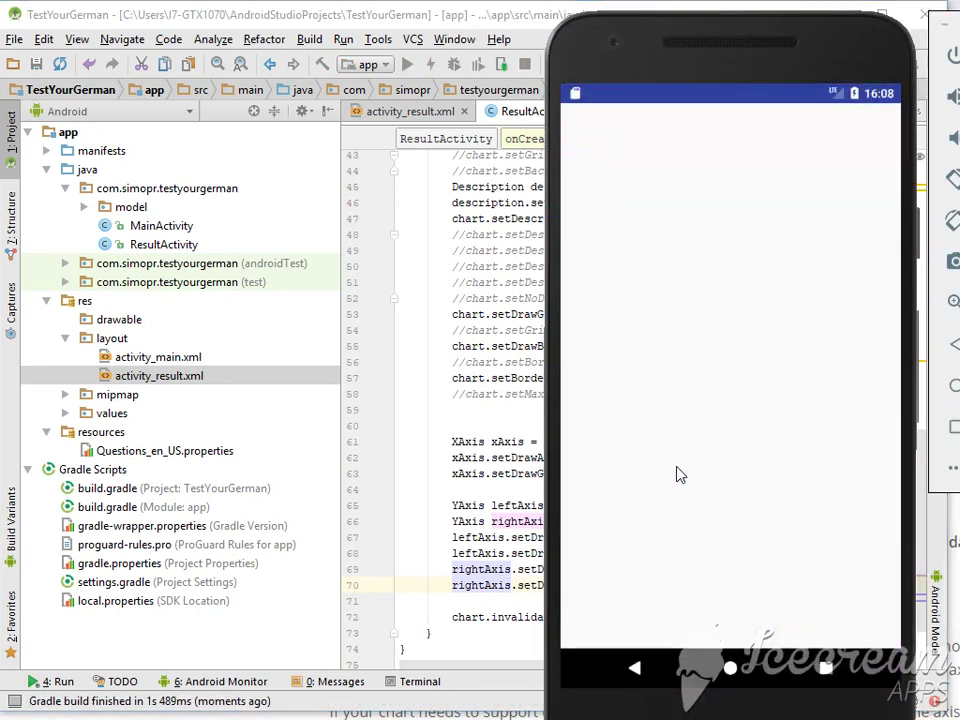
Step: Answer the three quiz questions in the emulator to reach the result chart
click(727, 541)
click(728, 542)
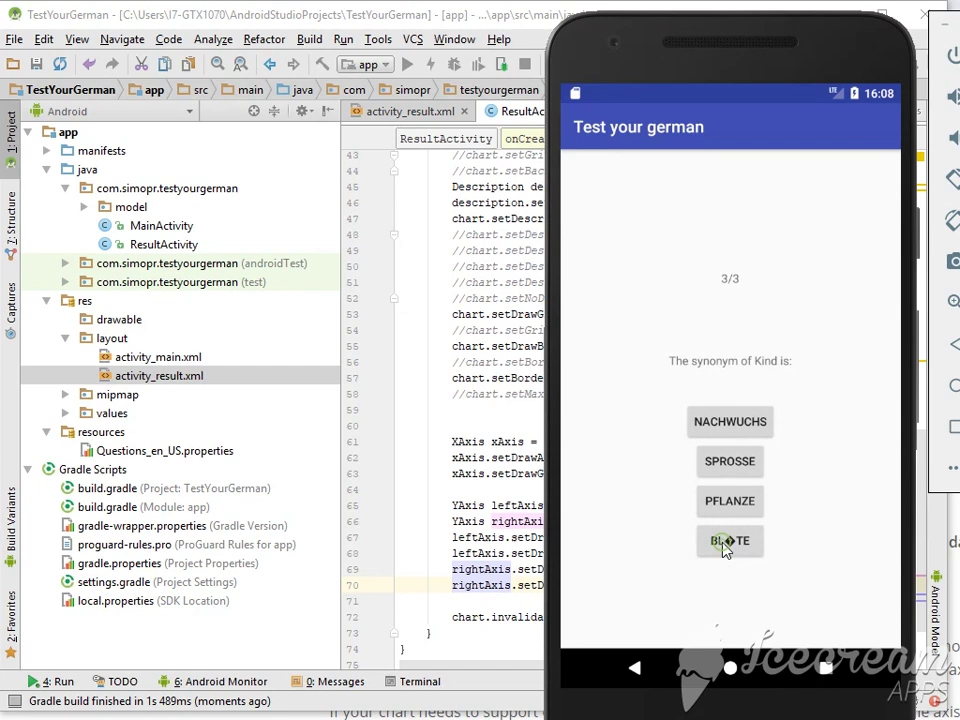
click(729, 542)
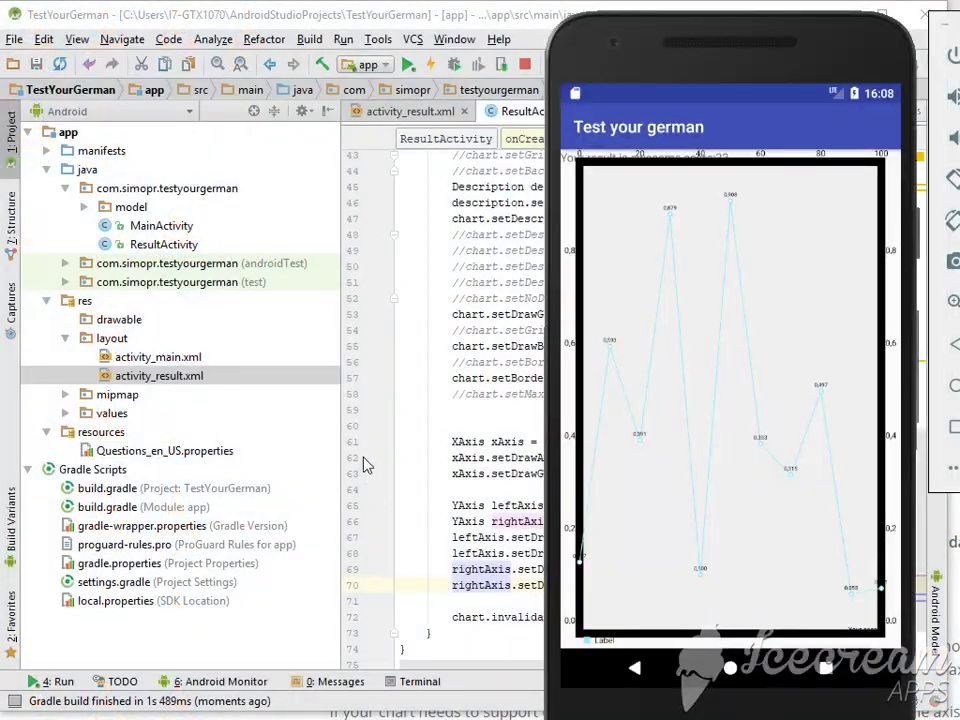
Step: Delete the commented description options and the empty line they leave
click(484, 393)
scroll(575, 447, up, 3)
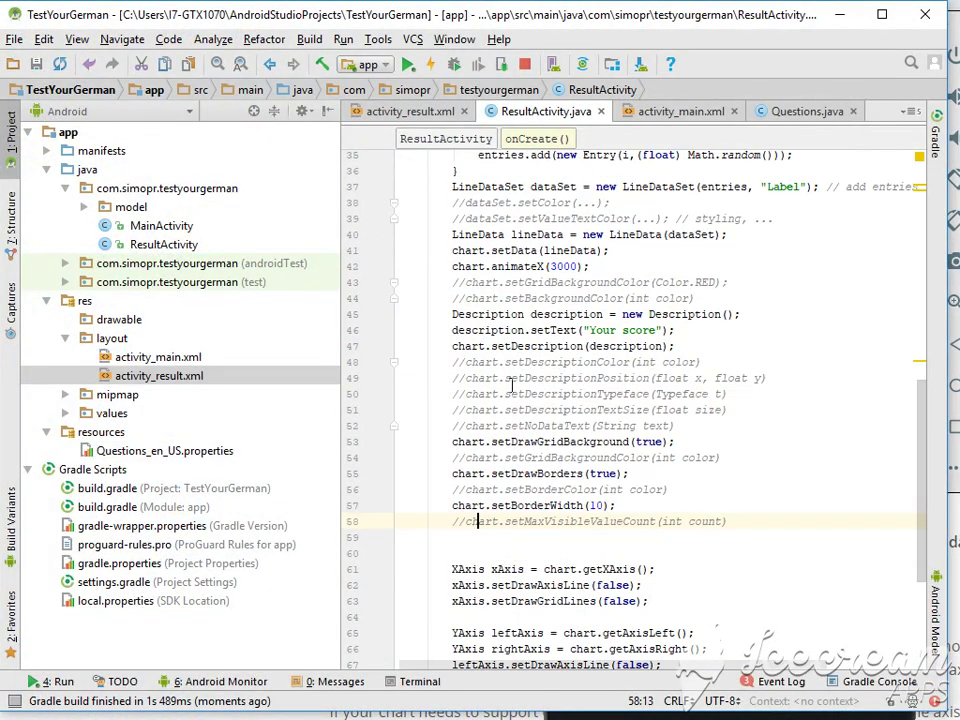
scroll(575, 447, up, 3)
click(465, 553)
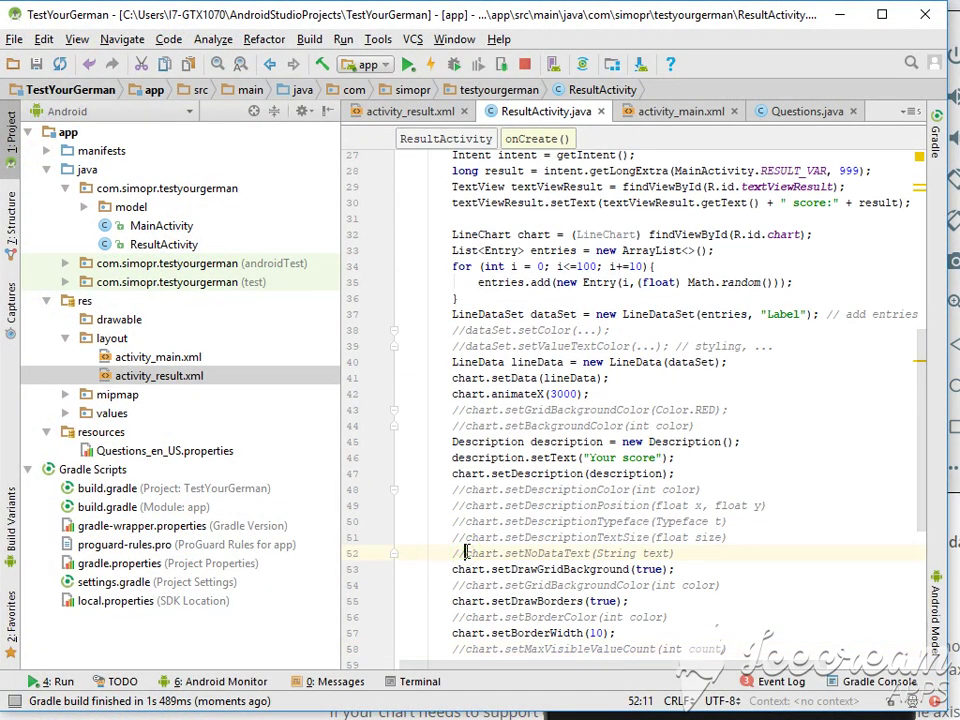
key(shift+Up)
key(shift+Up)
key(shift+Up)
key(shift+Home)
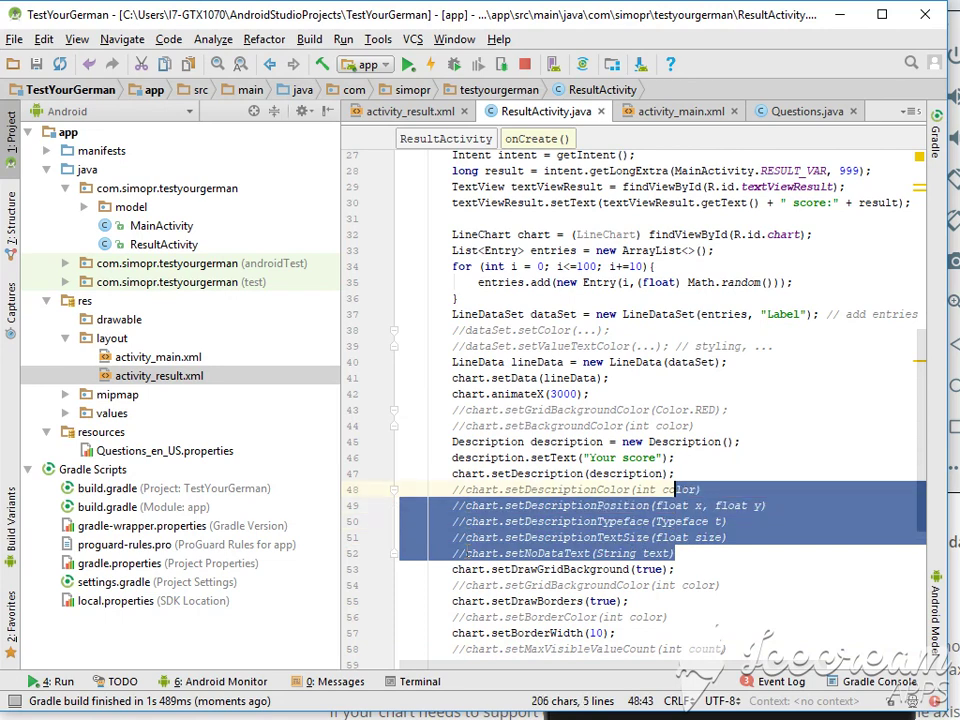
key(shift+Up)
key(BackSpace)
key(BackSpace)
Step: Delete the two commented background color lines and their empty line
key(Up)
key(Up)
key(Up)
key(End)
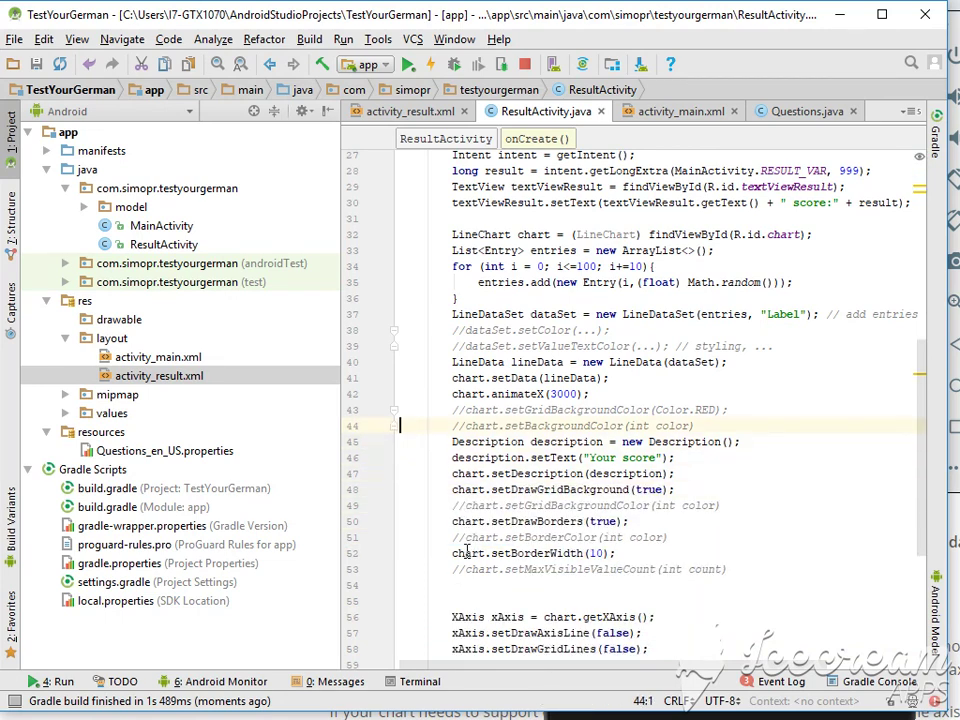
key(shift+Up)
key(shift+Home)
key(BackSpace)
key(Delete)
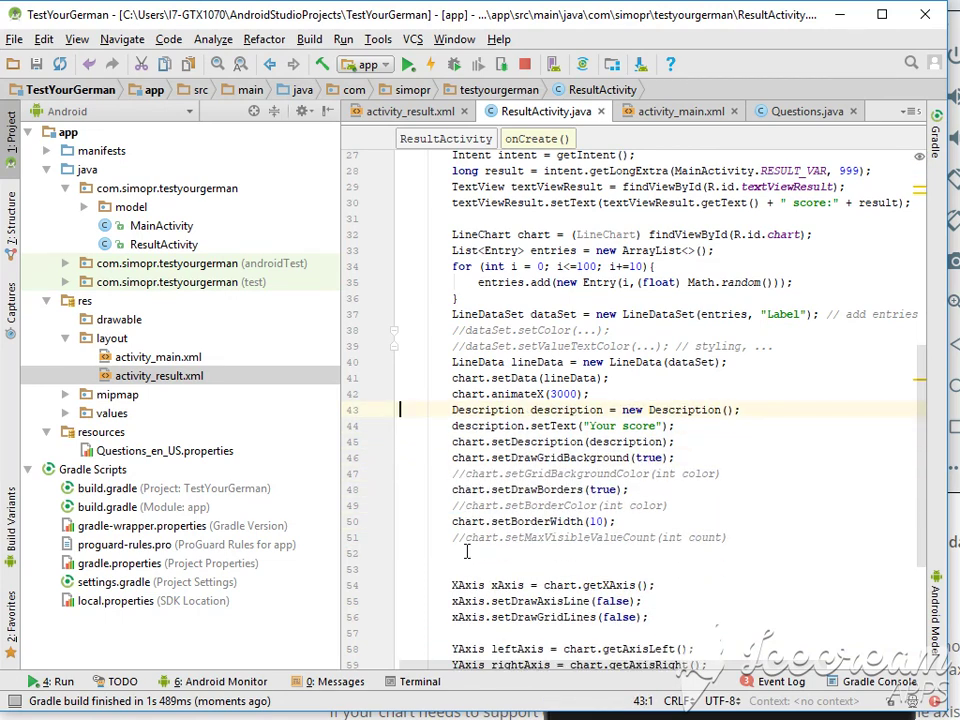
Step: Delete the commented grid background color and border color lines
key(Down)
key(Down)
key(Down)
key(Down)
key(shift+End)
key(BackSpace)
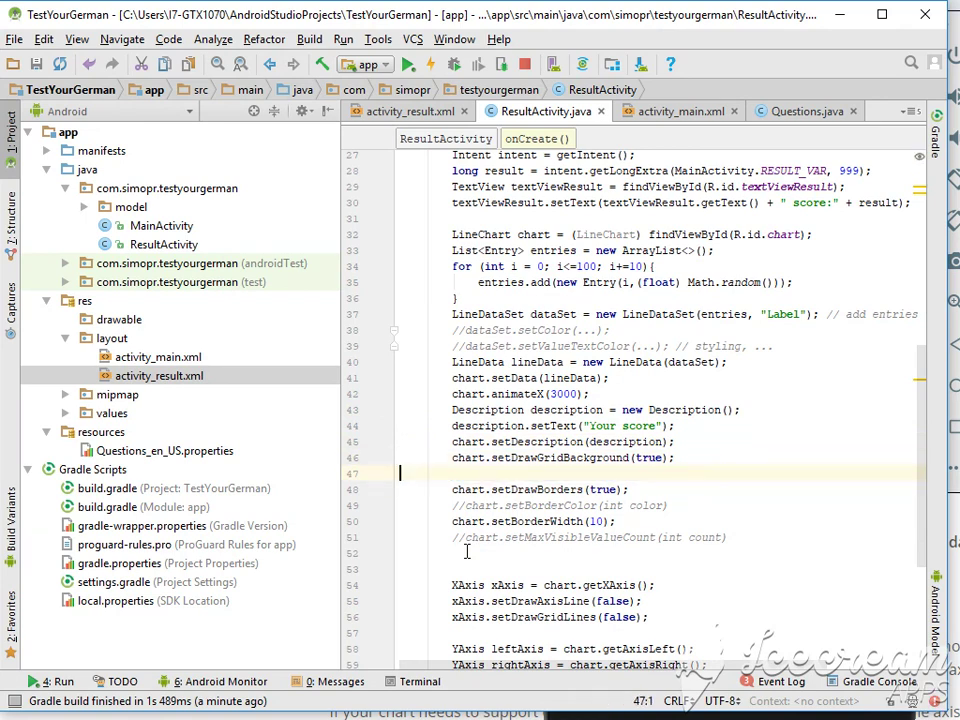
key(Delete)
key(End)
key(Down)
key(End)
key(shift+Up)
key(BackSpace)
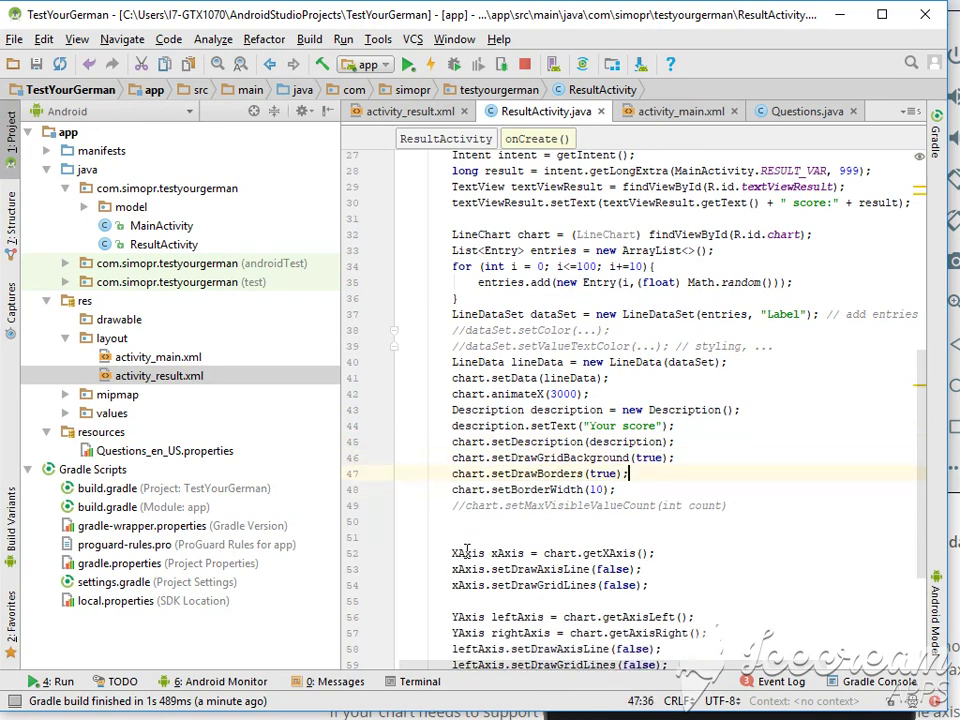
key(Down)
Step: Delete the max visible value count comment and the commented dataset styling lines
key(End)
key(shift+Home)
key(shift+Home)
key(BackSpace)
key(BackSpace)
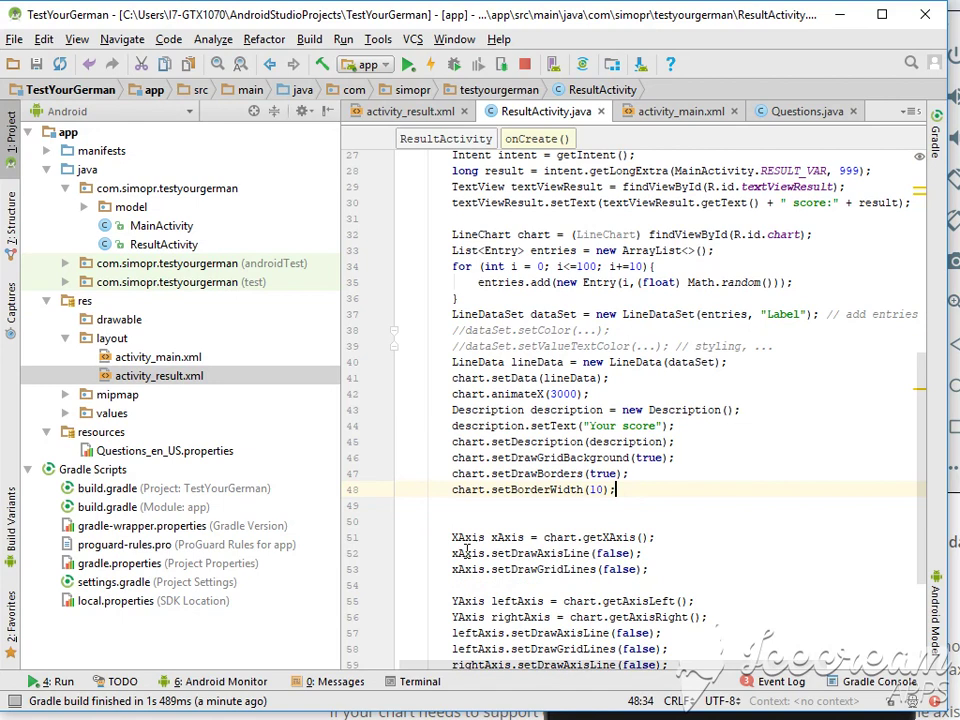
key(Up)
key(Up)
key(Up)
key(shift+Up)
key(shift+Home)
key(BackSpace)
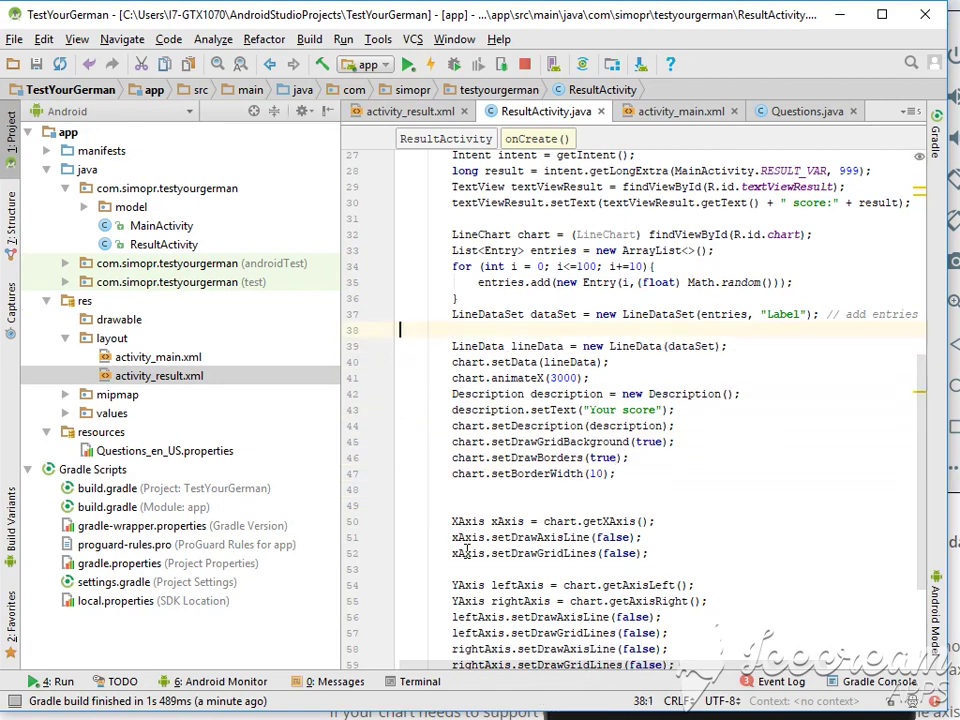
key(Down)
key(Down)
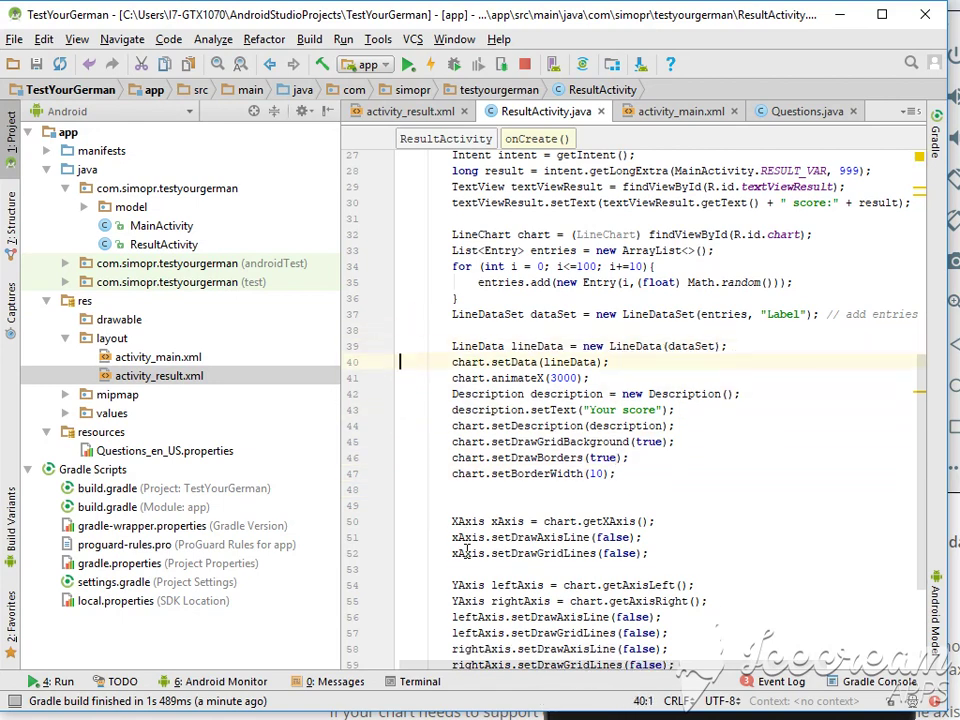
key(Down)
key(Down)
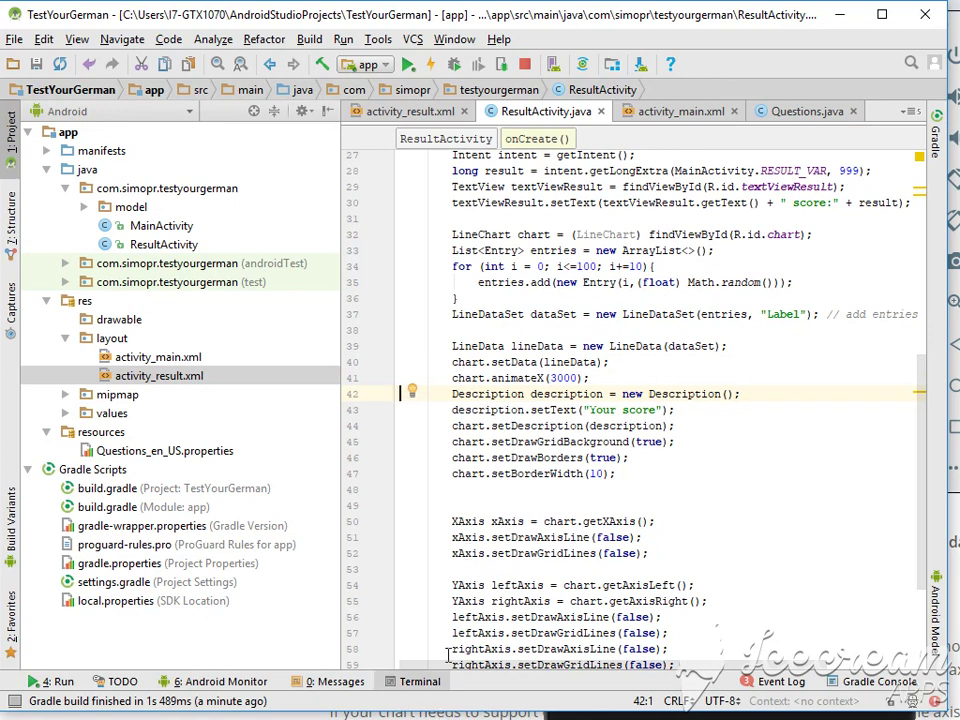
key(Down)
key(Down)
key(Down)
Step: On line 49, try chart methods thick, size, Wid and set, leaving chart.line unfinished
key(Return)
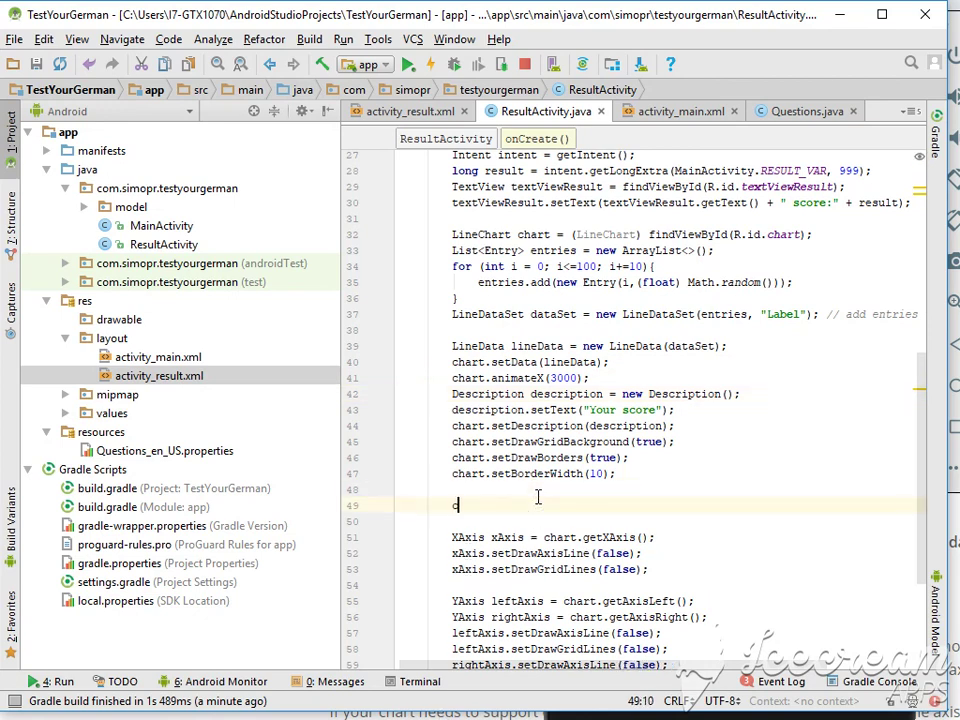
text(chart.line)
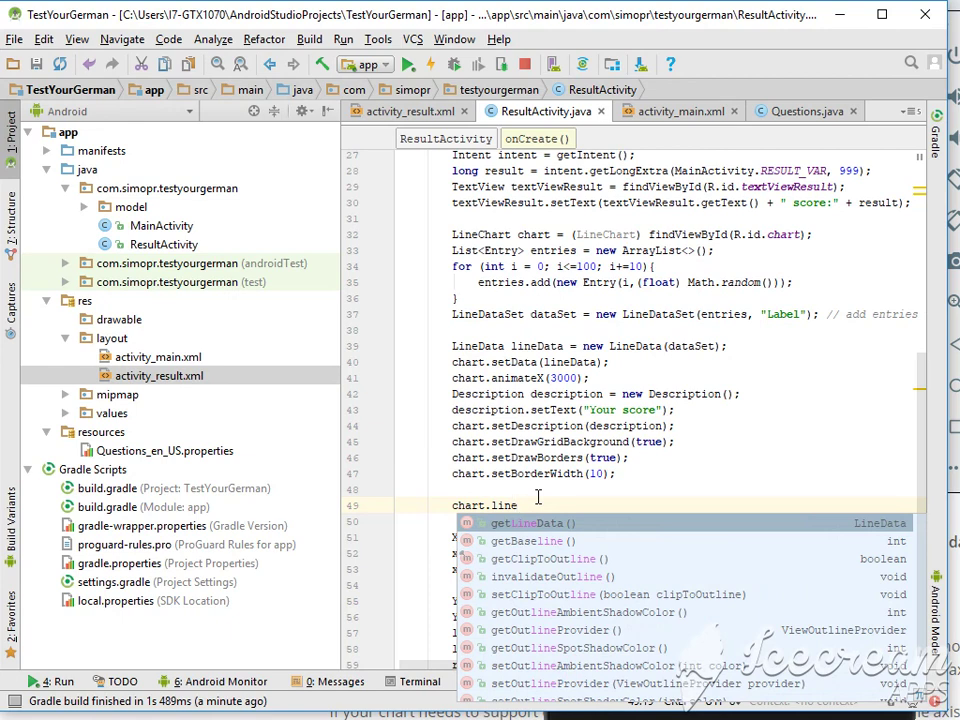
key(BackSpace)
key(BackSpace)
key(BackSpace)
key(BackSpace)
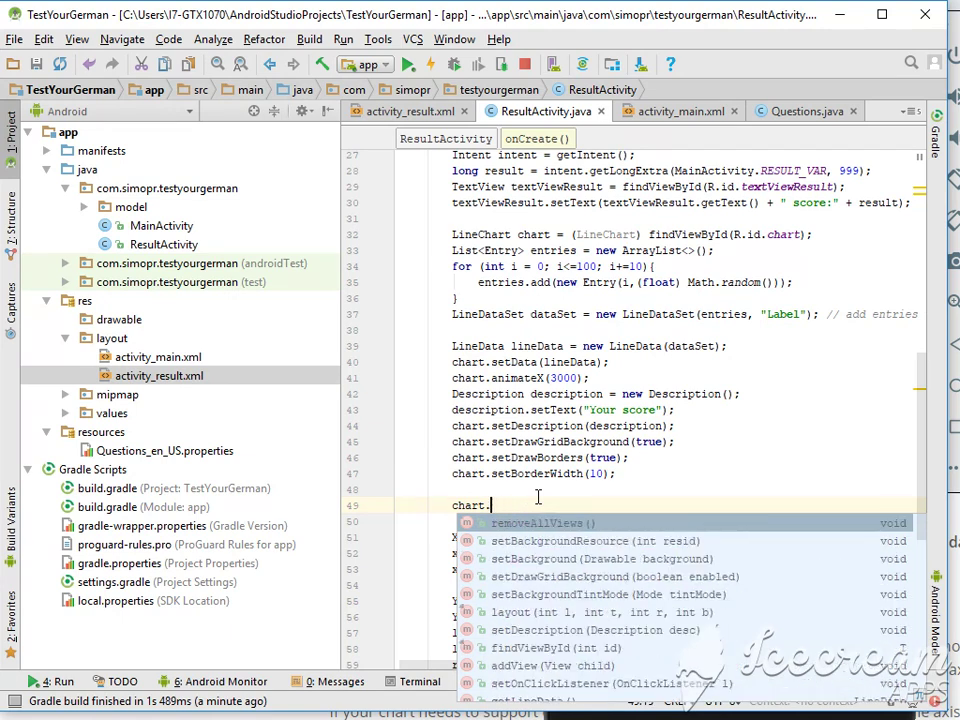
text(thick)
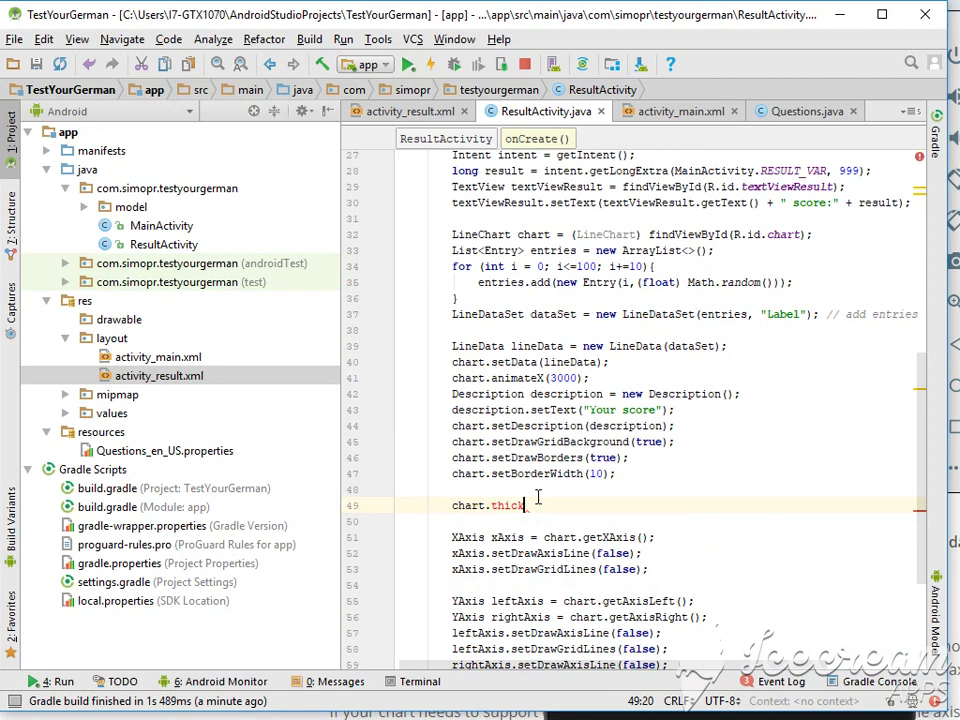
key(BackSpace)
key(BackSpace)
key(BackSpace)
key(BackSpace)
key(BackSpace)
key(BackSpace)
text(.size)
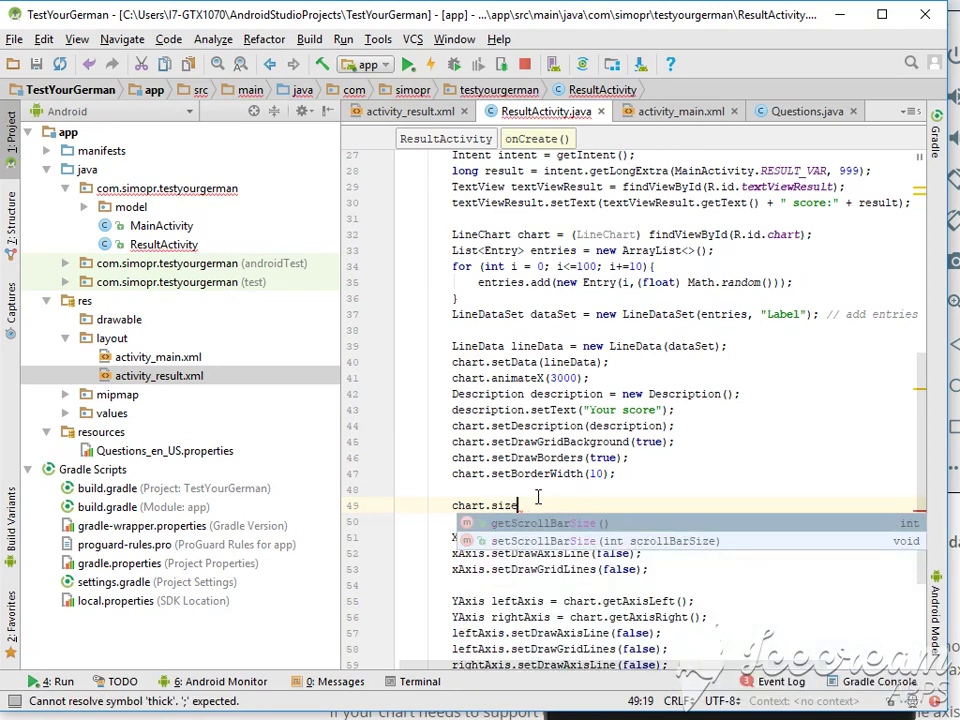
key(BackSpace)
key(BackSpace)
key(BackSpace)
key(BackSpace)
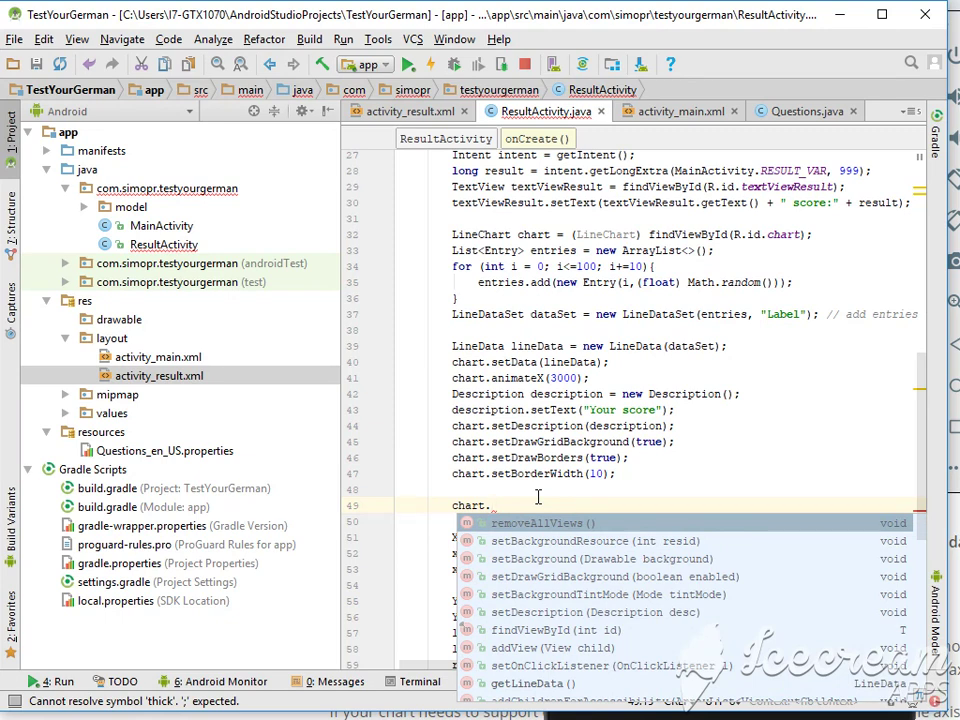
text(Wid)
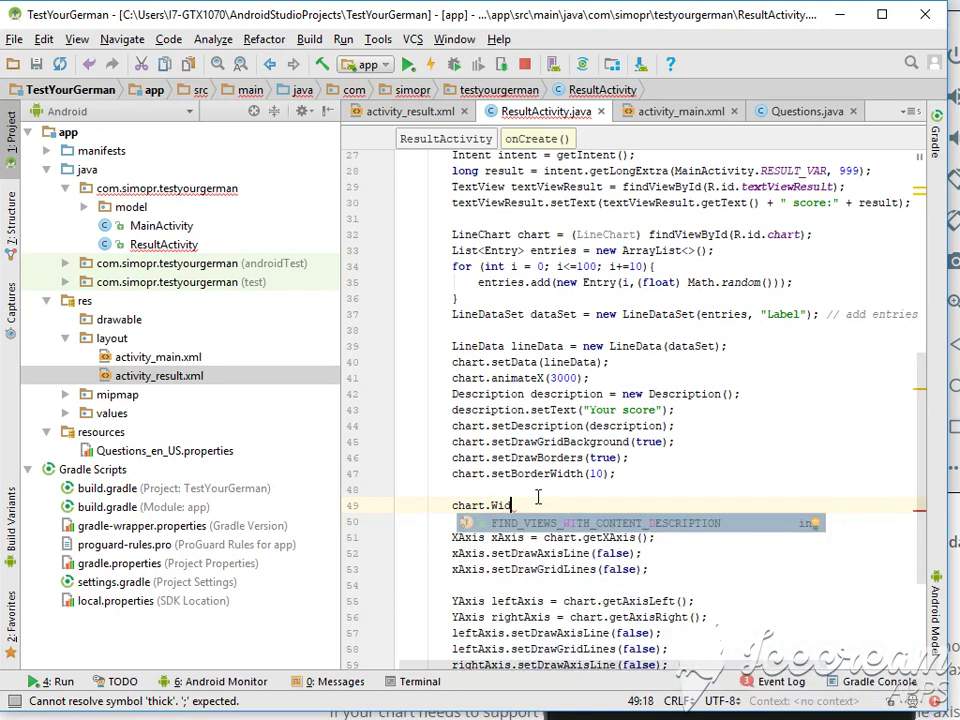
key(BackSpace)
key(BackSpace)
key(BackSpace)
key(BackSpace)
text(.)
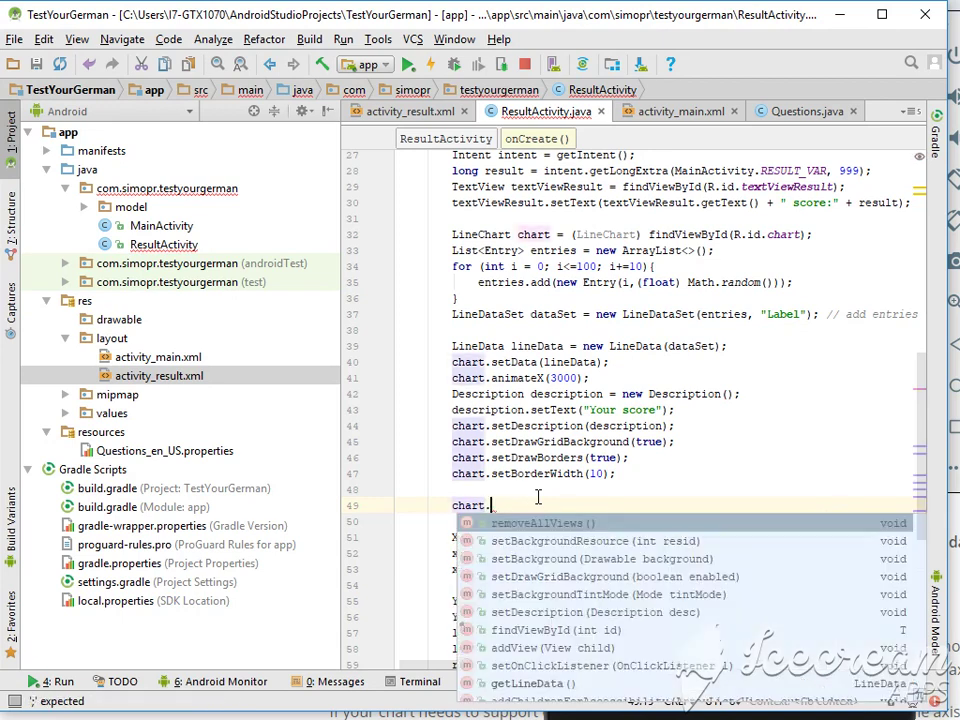
text(wi)
key(BackSpace)
key(BackSpace)
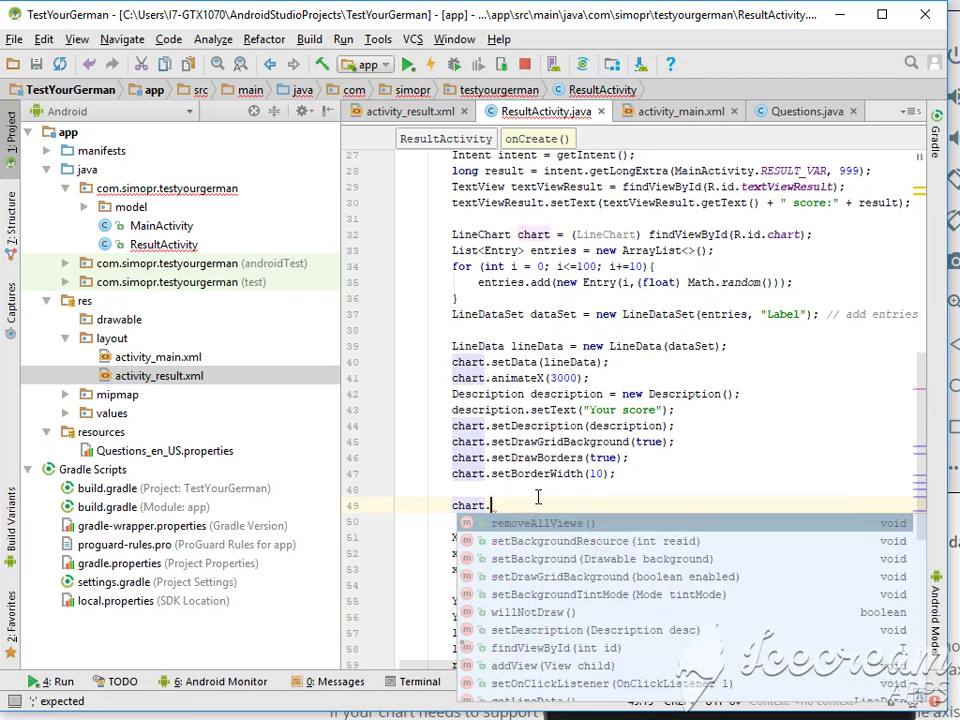
text(set)
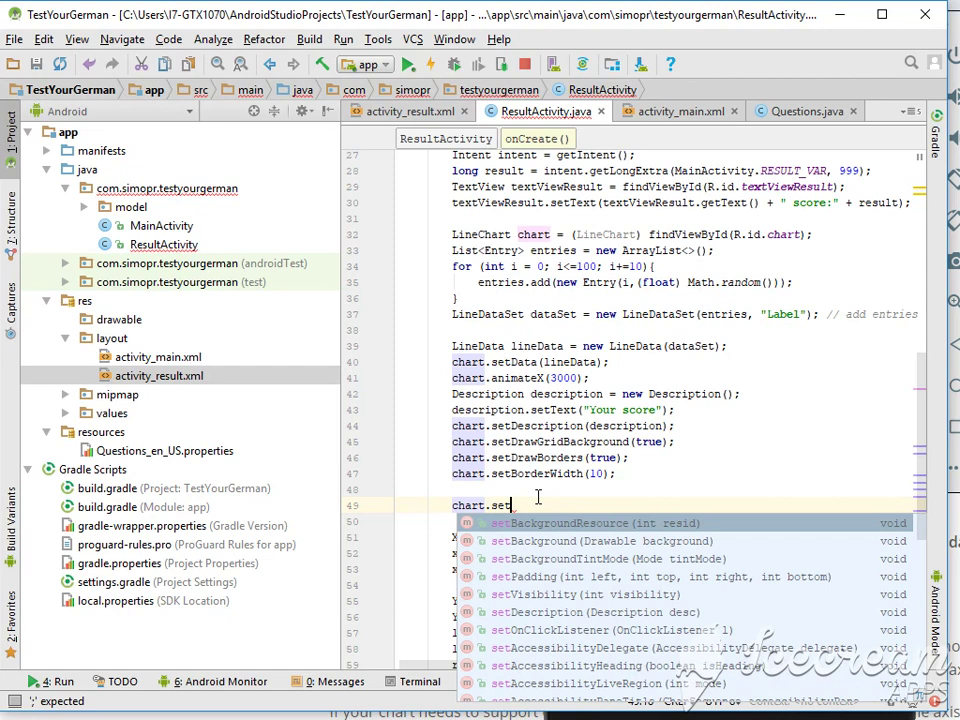
key(BackSpace)
key(BackSpace)
key(BackSpace)
text(line)
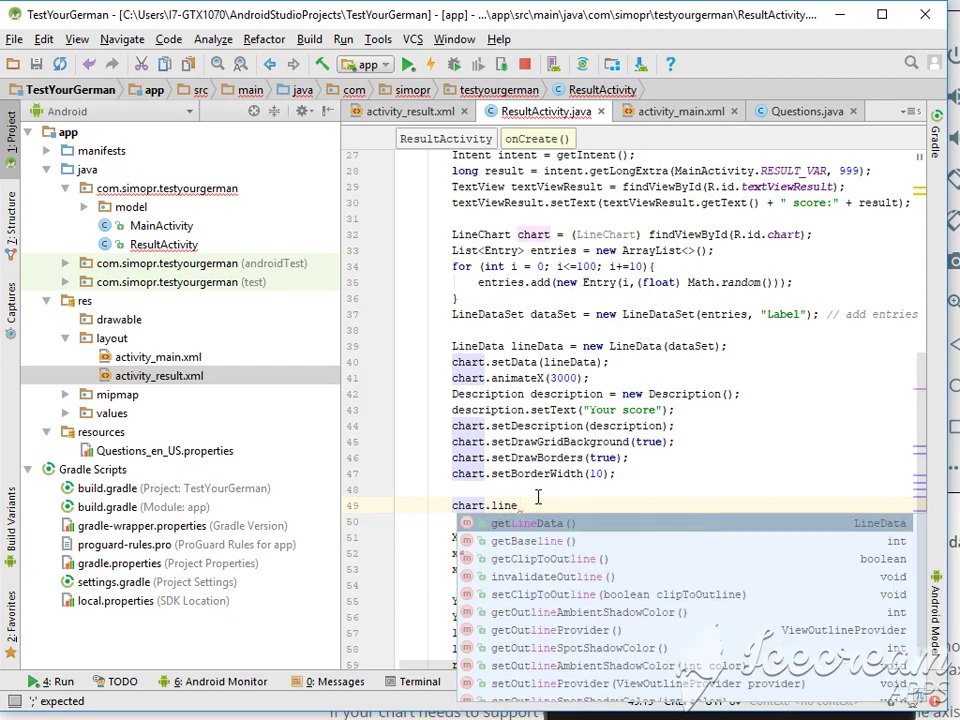
key(Down)
key(Down)
key(Down)
key(Down)
key(Down)
key(Down)
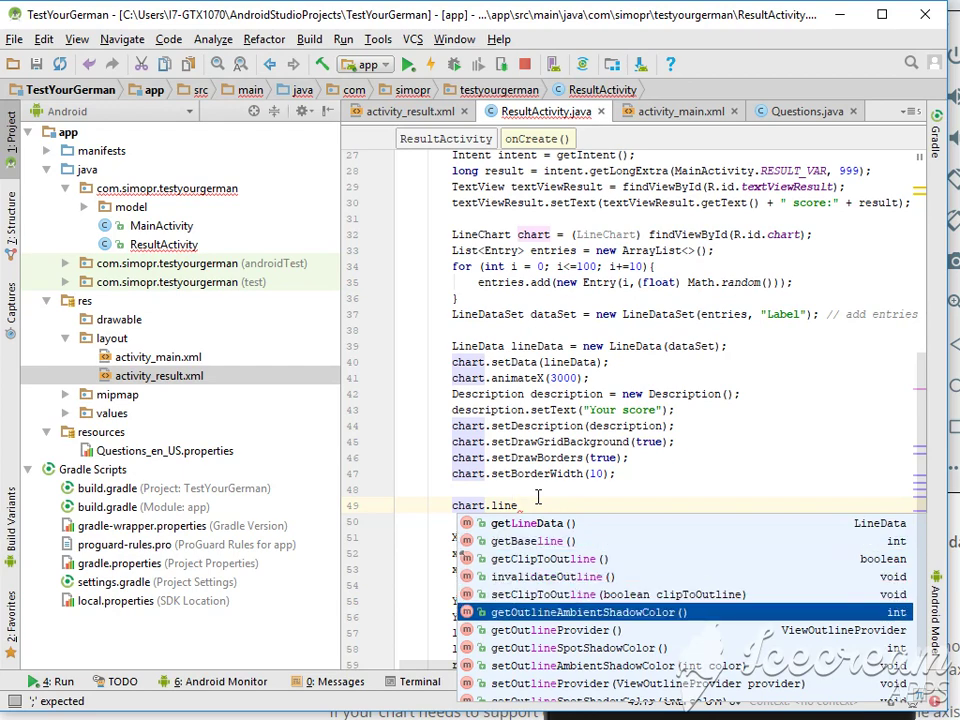
key(Down)
key(Down)
key(Down)
key(Down)
key(Escape)
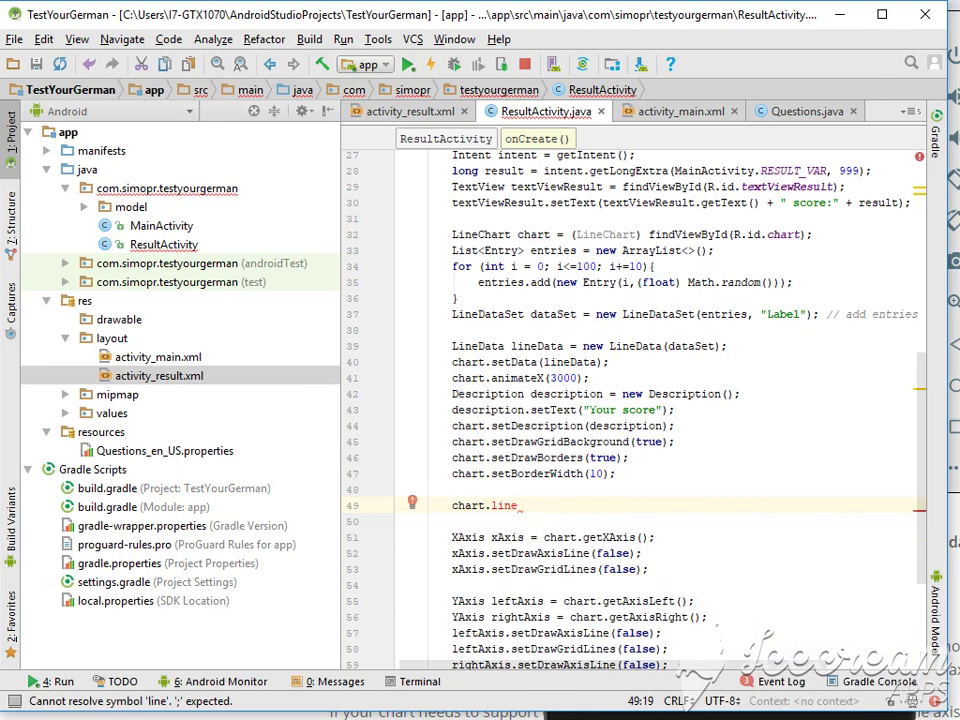
key(alt+Tab)
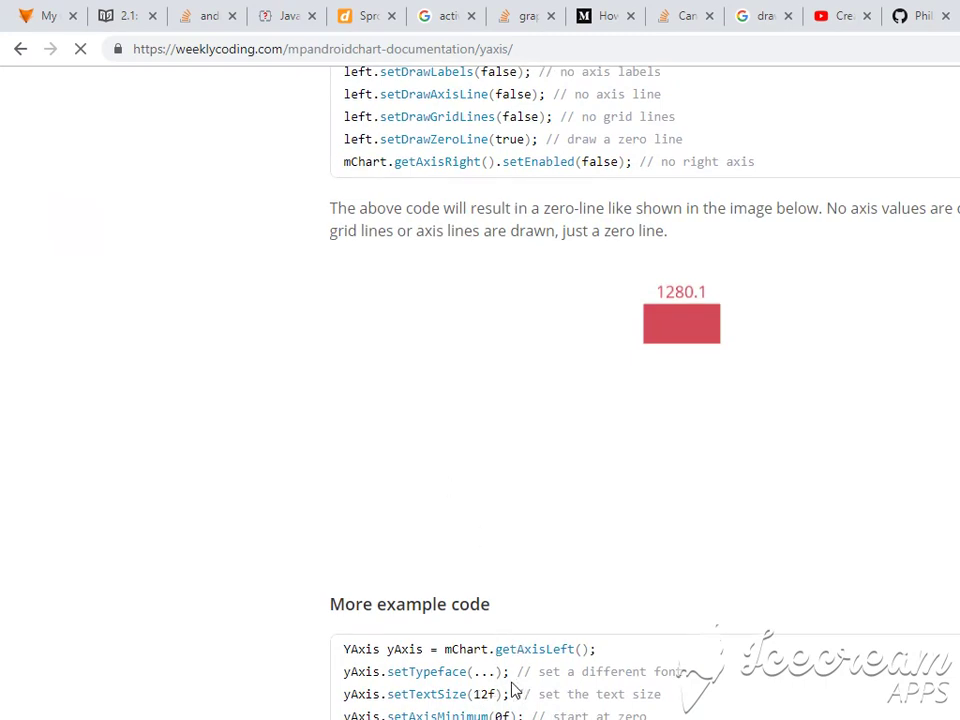
scroll(503, 712, up, 2)
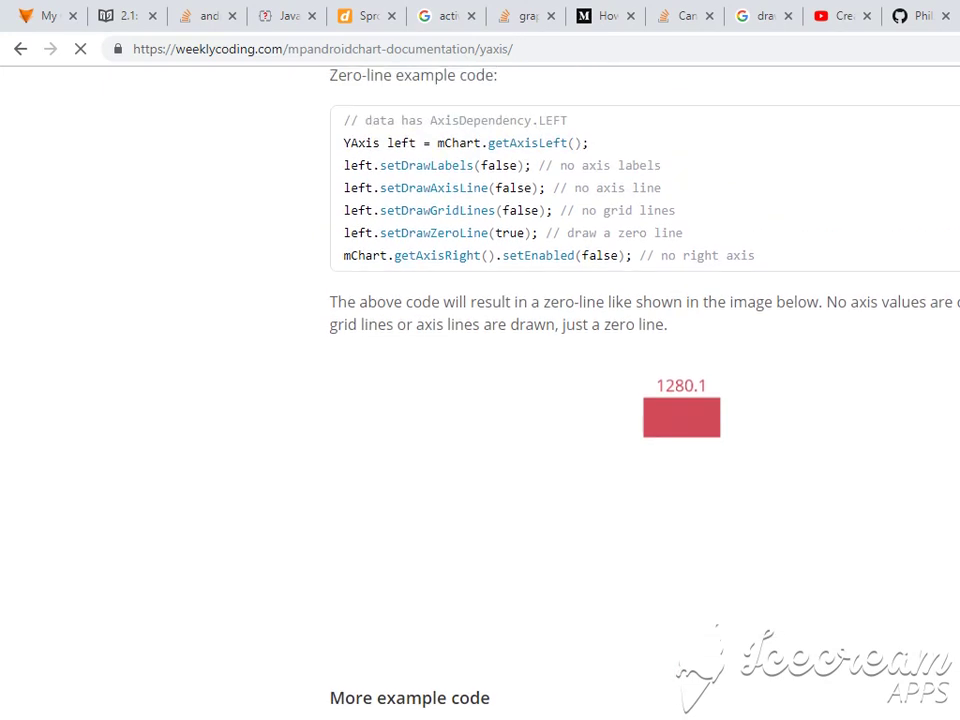
scroll(480, 400, up, 2)
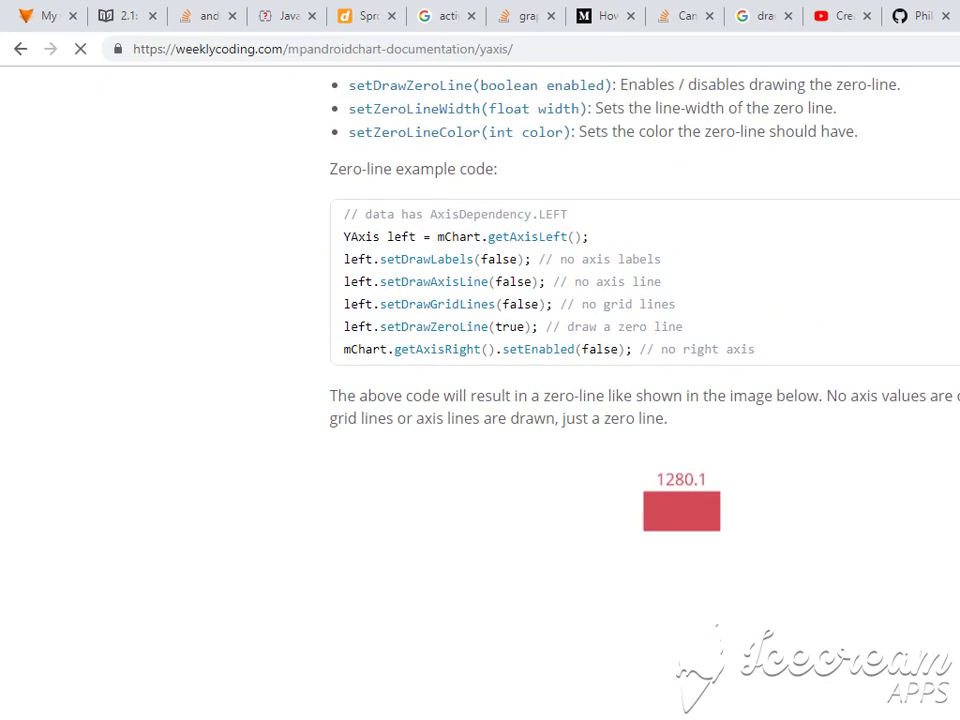
scroll(480, 400, down, 4)
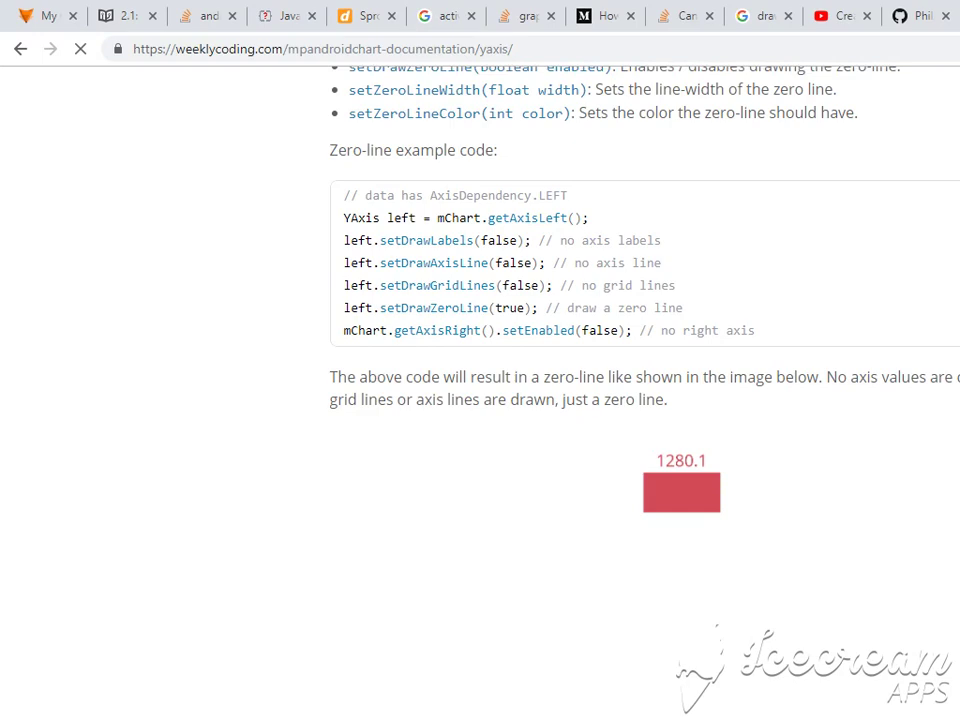
scroll(480, 400, up, 2)
scroll(480, 400, up, 14)
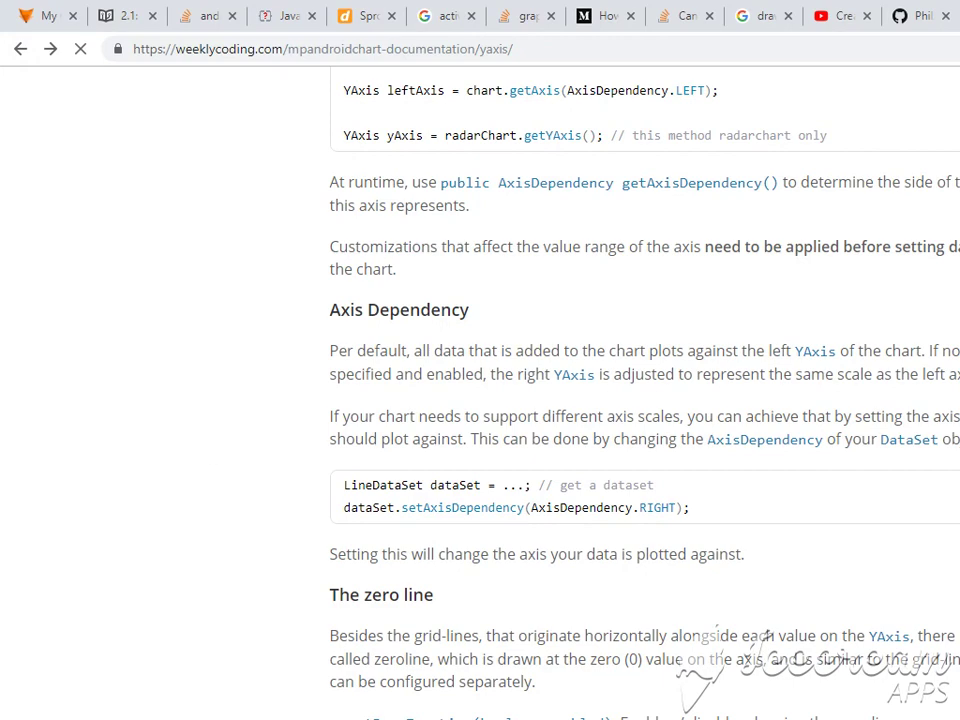
Step: Close the MPAndroidChart YAxis documentation tab
key(ctrl+w)
Step: View the curved chart examples in the GitHub LineChart Fill issue, in a resized window
key(ctrl+Tab)
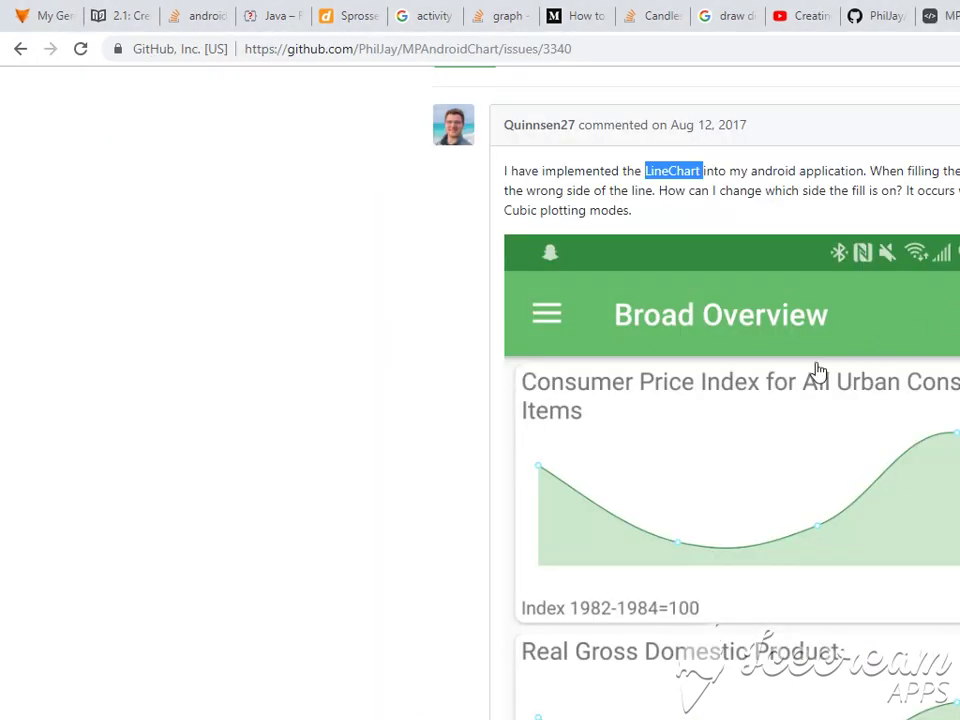
scroll(818, 371, down, 5)
key(super+Down)
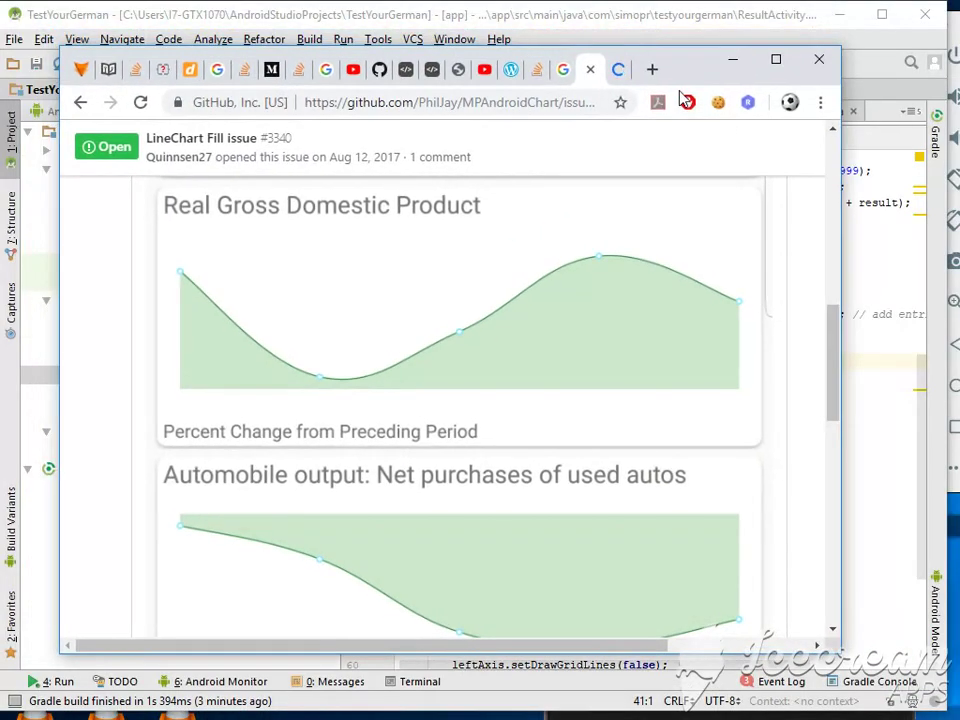
drag(516, 48, 488, 4)
scroll(407, 313, down, 10)
scroll(476, 420, up, 8)
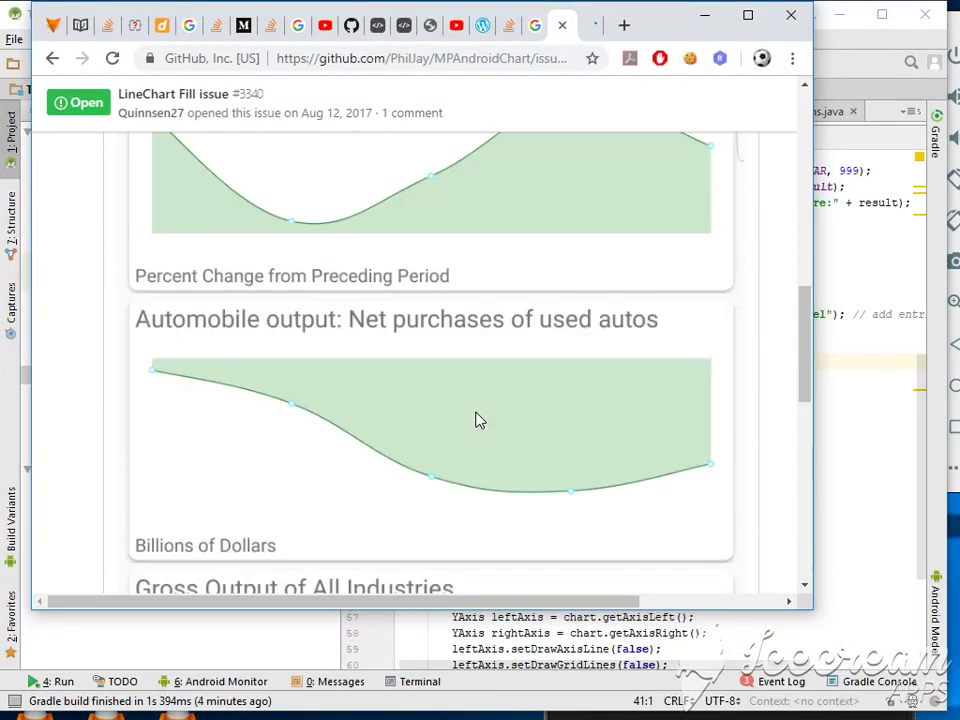
scroll(476, 420, up, 10)
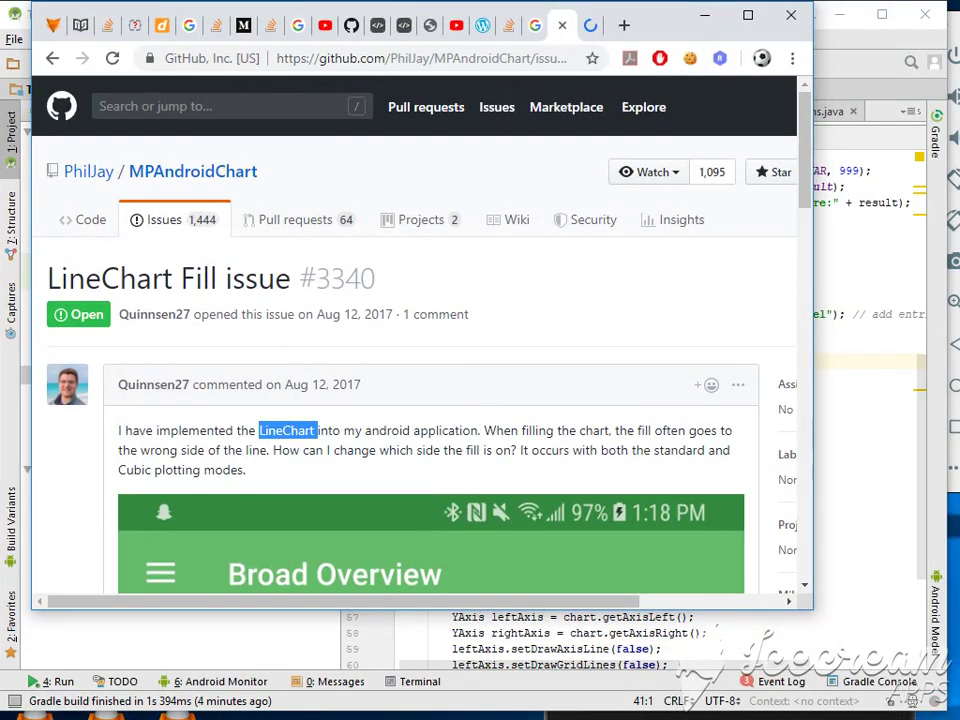
key(alt+Tab)
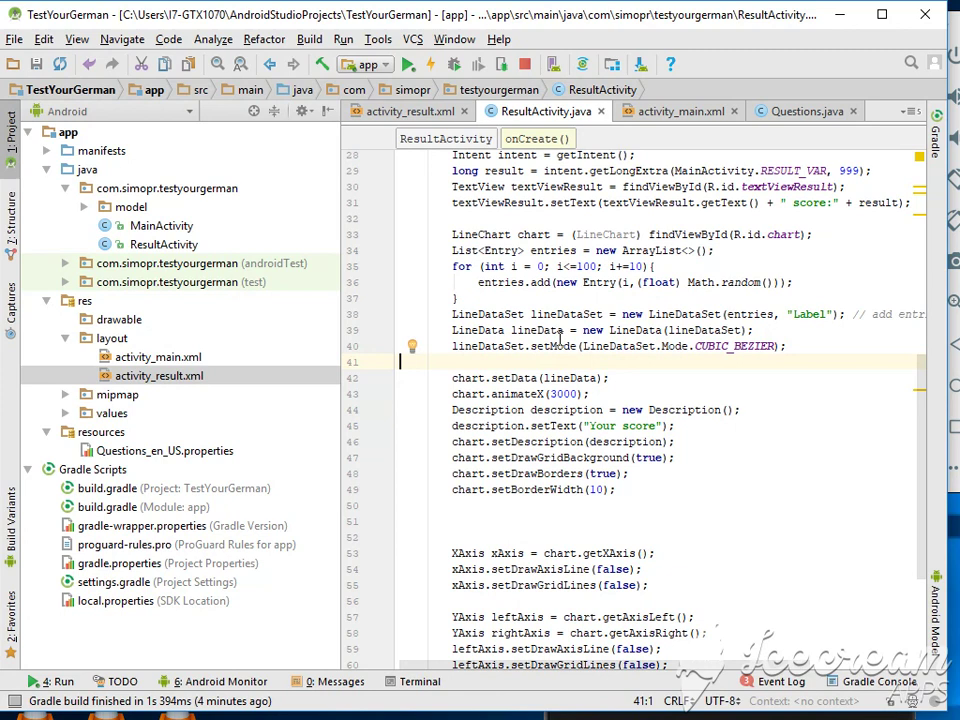
Step: Select line 40's lineDataSet.setMode(LineDataSet.Mode.CUBIC_BEZIER) statement
click(546, 345)
key(End)
key(shift+Home)
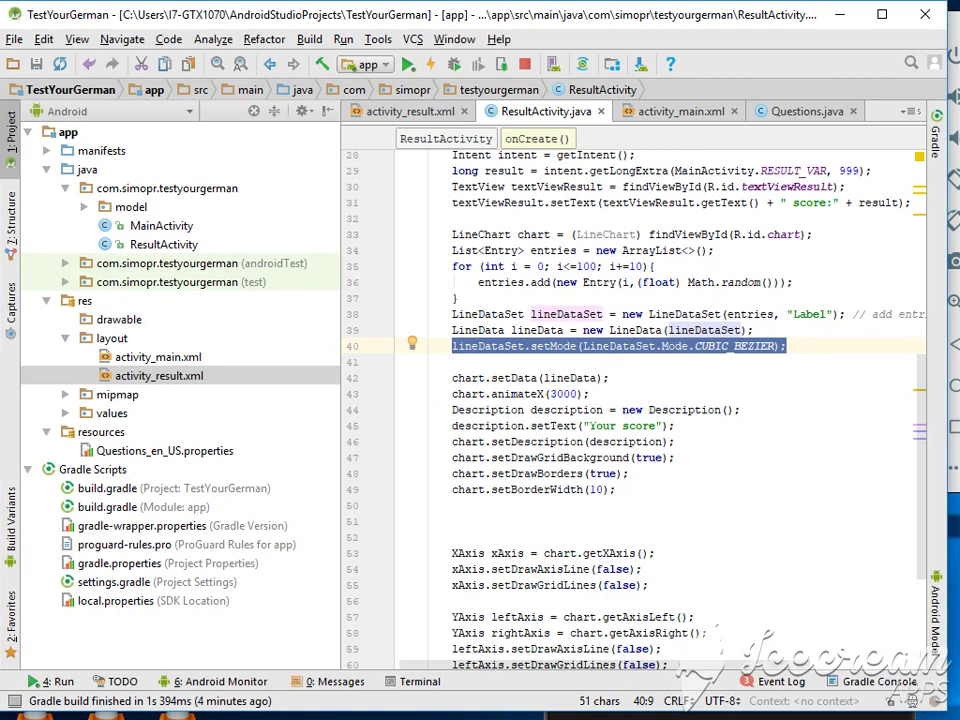
key(alt+Tab)
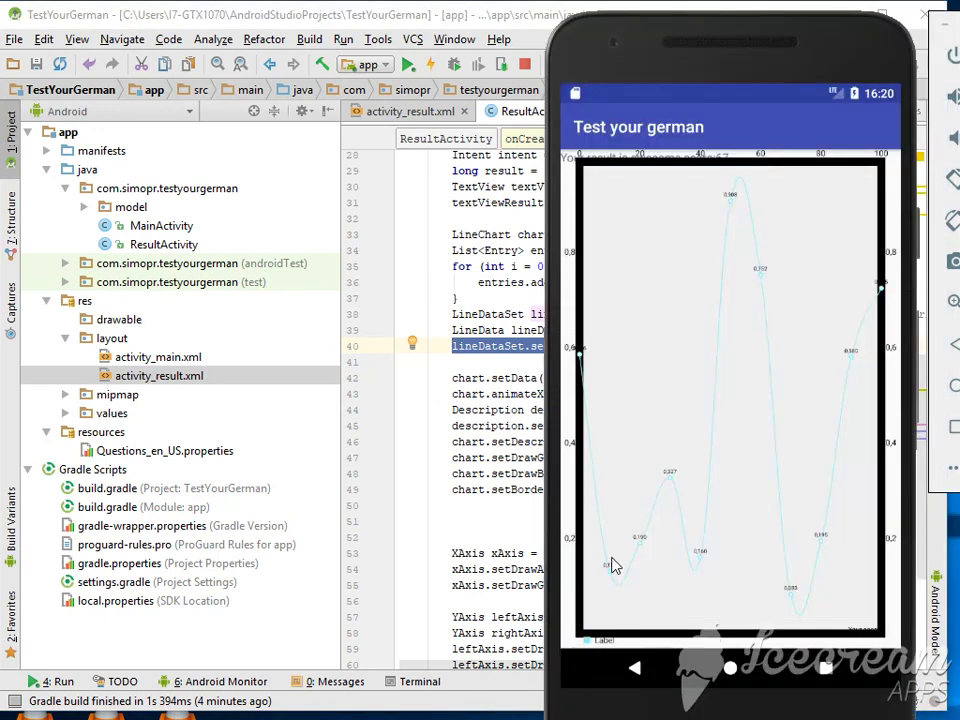